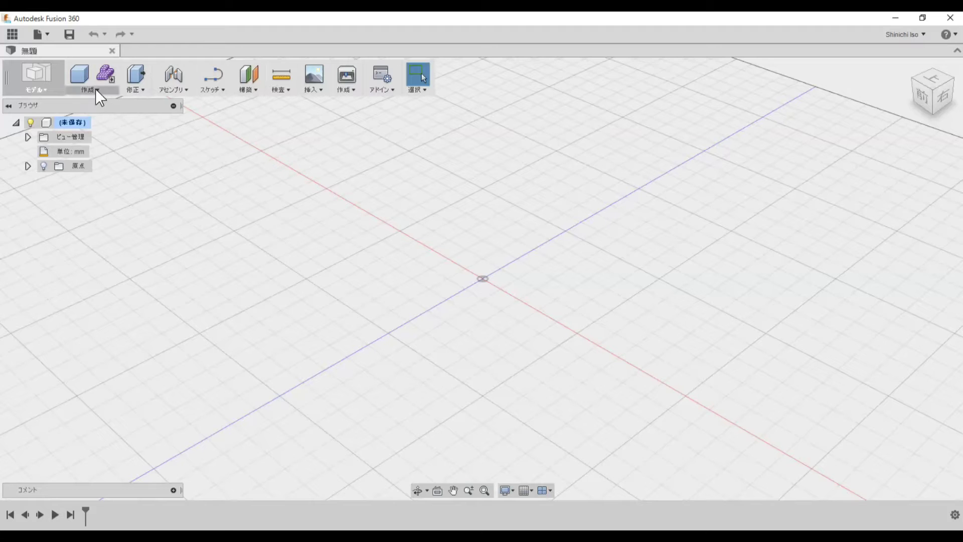
Step: Create a 60 mm diameter, 10 mm tall cylinder centred on the origin
left_click(110, 120)
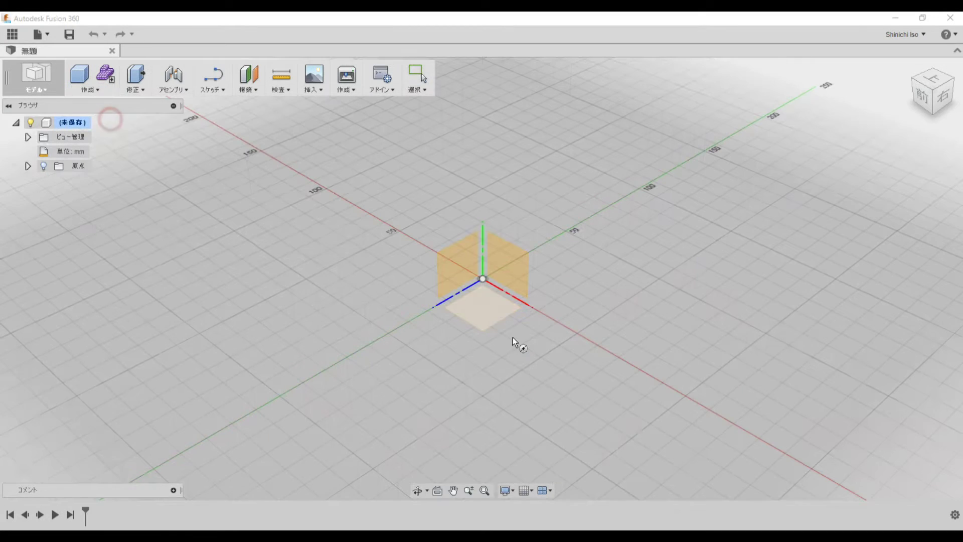
left_click(493, 314)
left_click(483, 279)
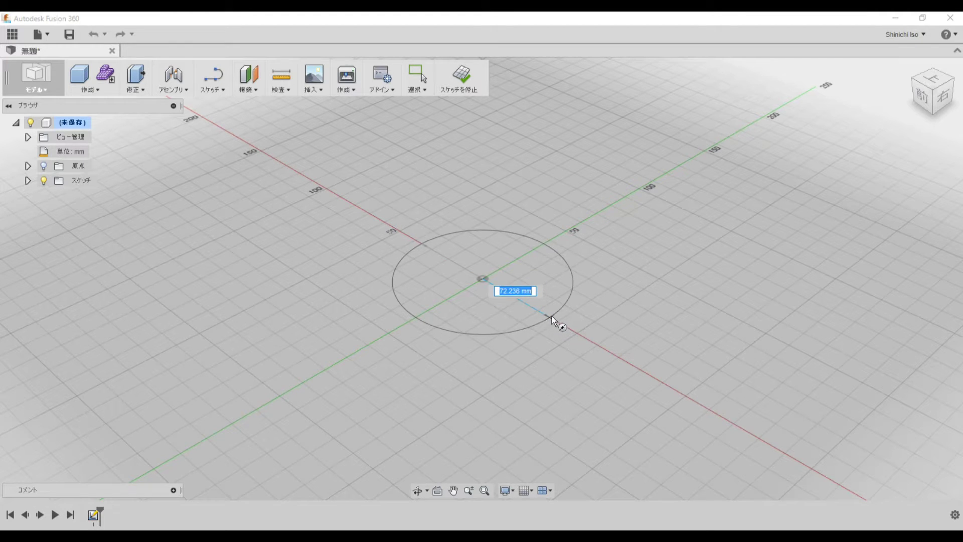
left_click(542, 312)
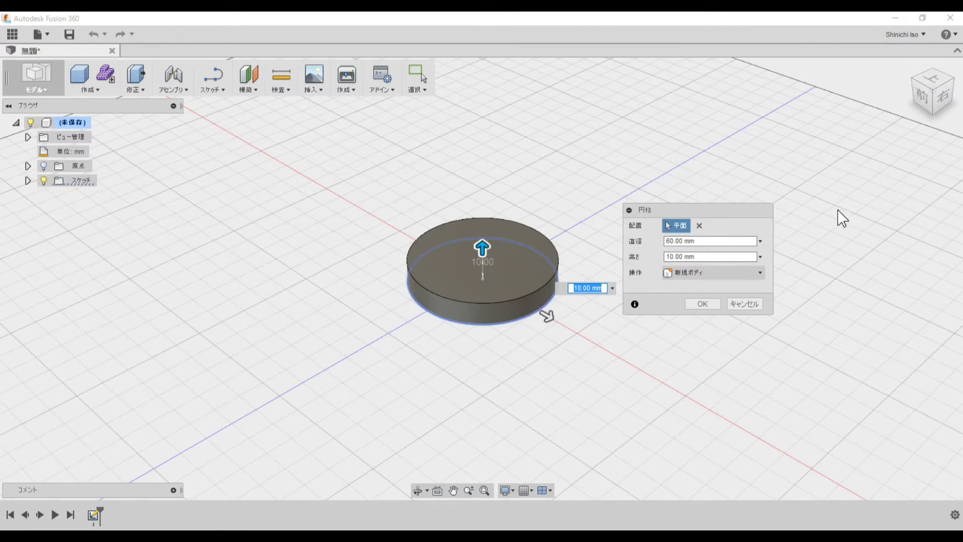
middle_click_drag(528, 389, 518, 365, "shift")
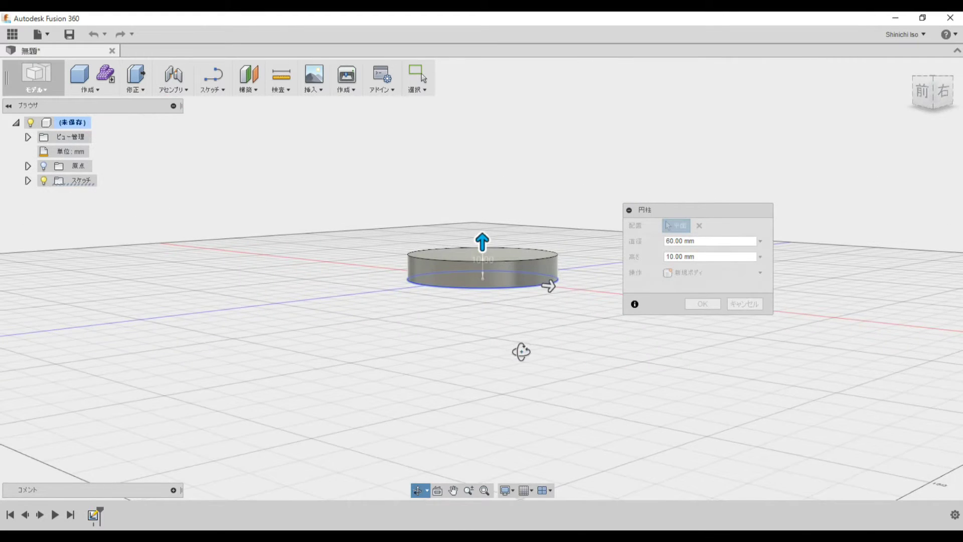
left_click(702, 304)
Step: Start a second cylinder on the ground plane, centred on the origin, for the hole
middle_click_drag(600, 286, 577, 334, "shift")
right_click(589, 331)
left_click(586, 286)
left_click(474, 392)
left_click(477, 335)
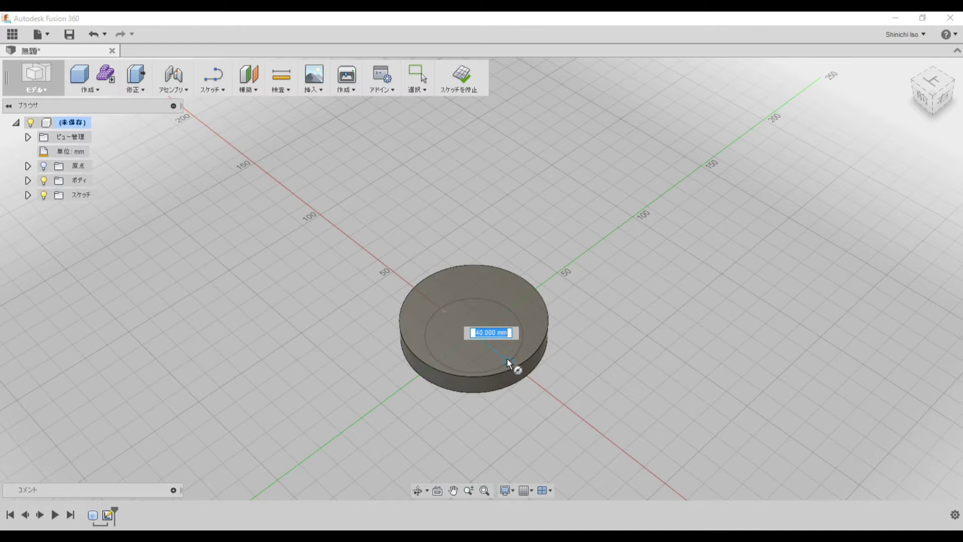
Step: Cut a 40 mm diameter, 10 mm deep cylinder through the disc's centre
left_click(507, 360)
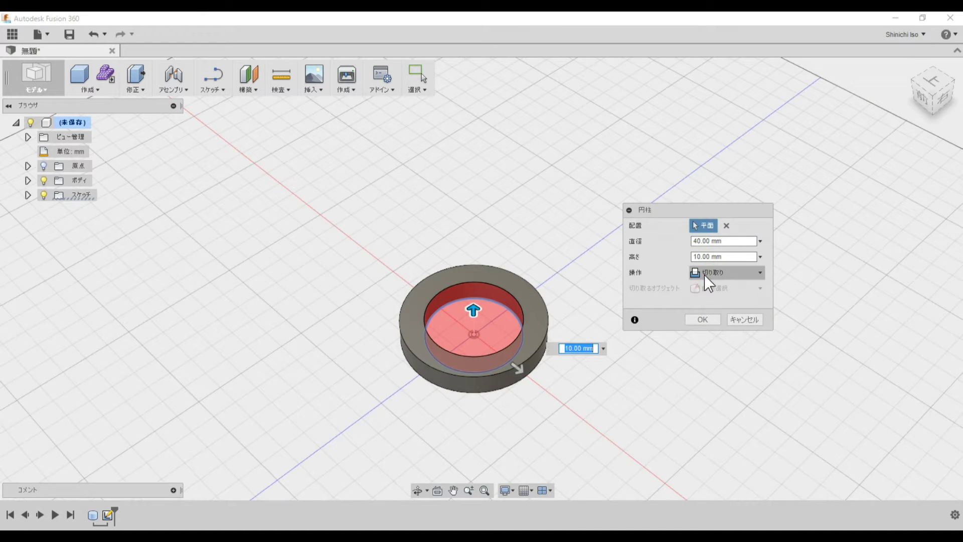
left_click(704, 275)
left_click(740, 303)
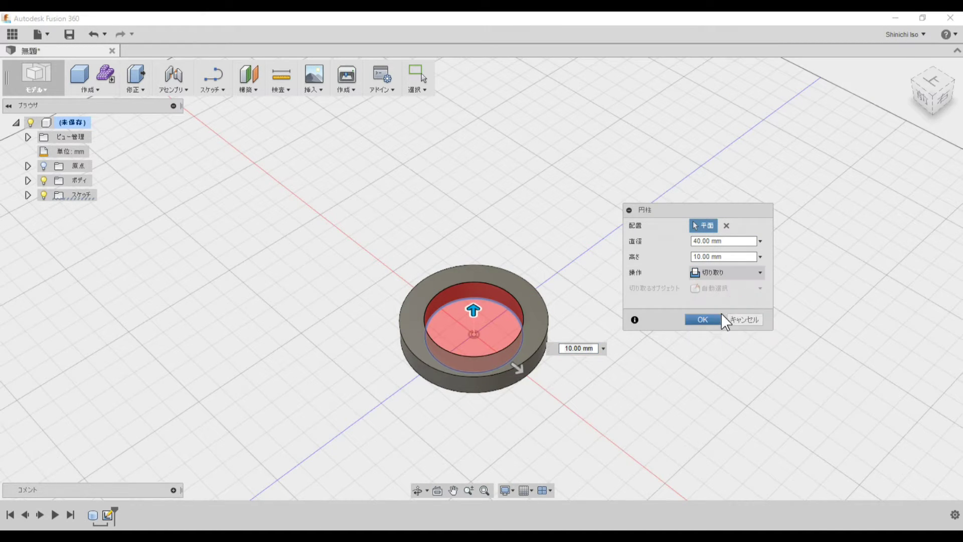
left_click(720, 317)
right_click(616, 327)
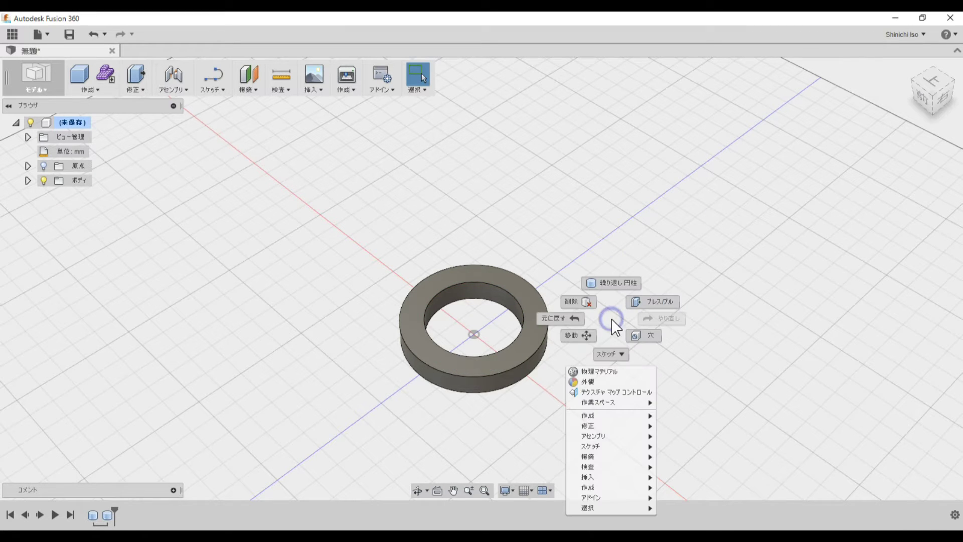
left_click(607, 285)
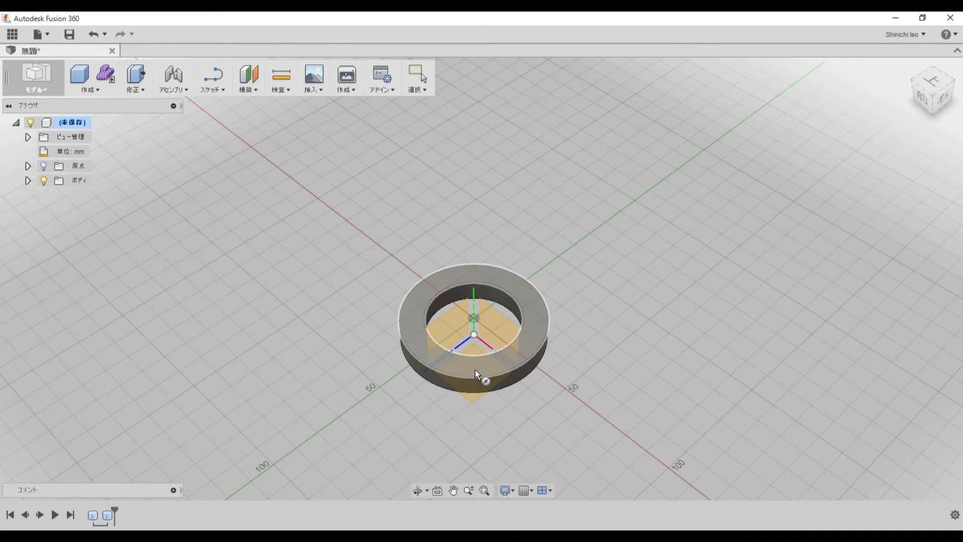
Step: Add a 39 mm diameter, 30 mm tall cylinder at the origin as a new body
left_click(477, 397)
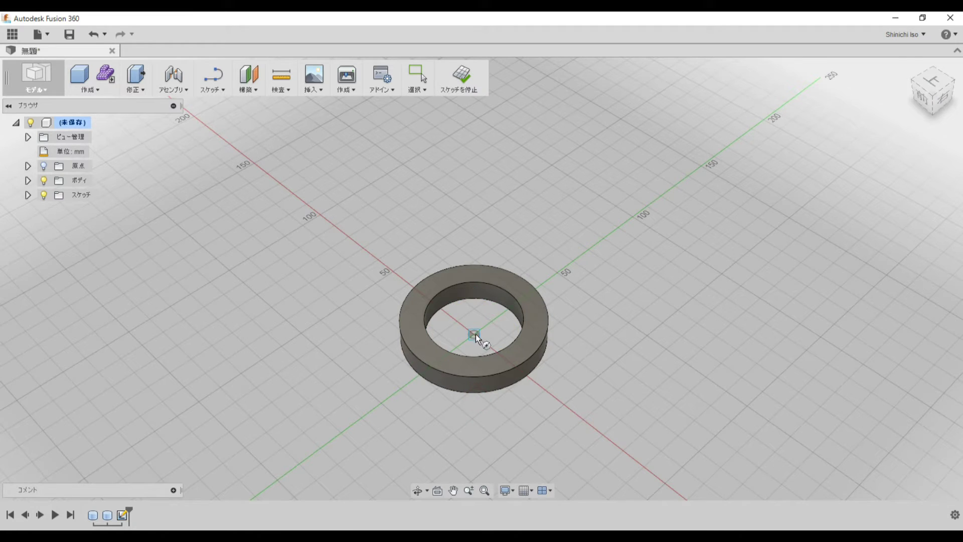
left_click(474, 334)
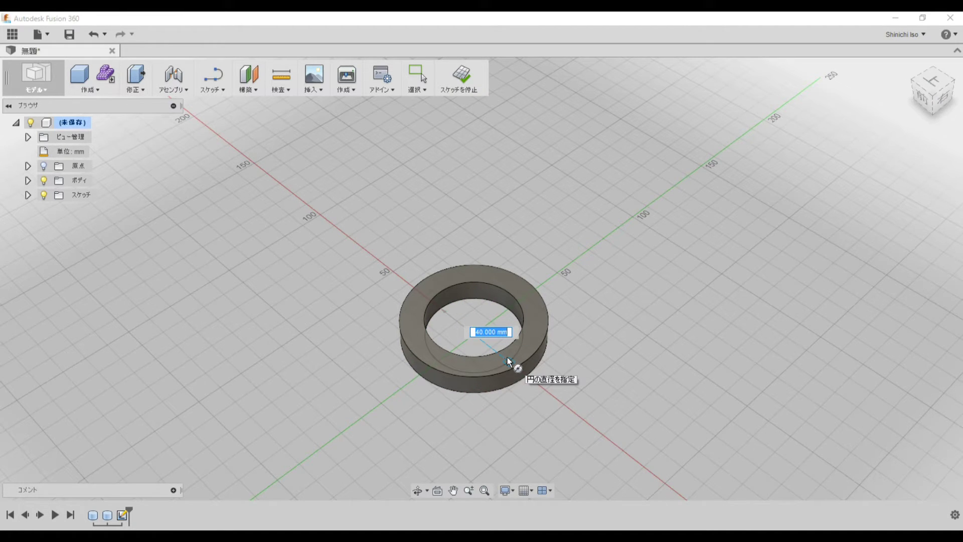
key("Return")
left_click(508, 357)
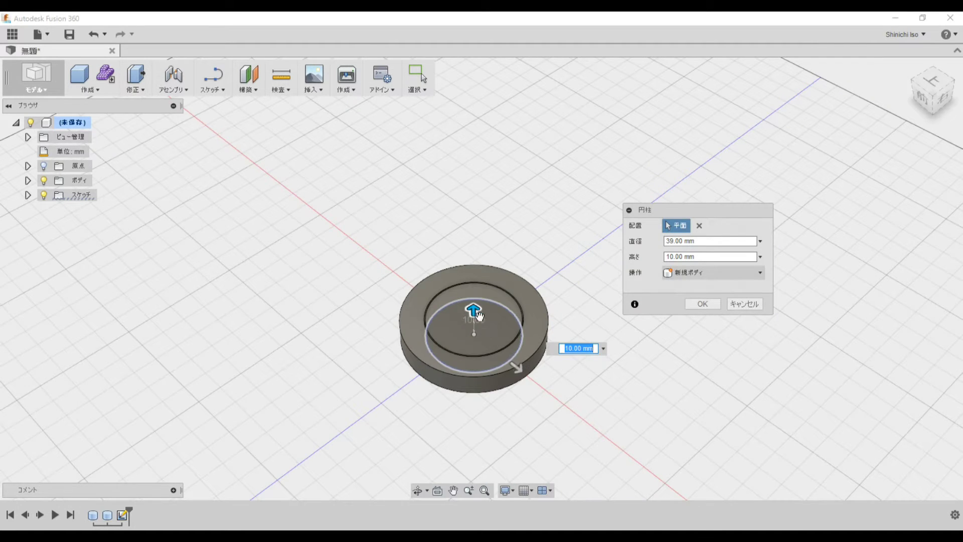
left_click_drag(481, 321, 481, 303)
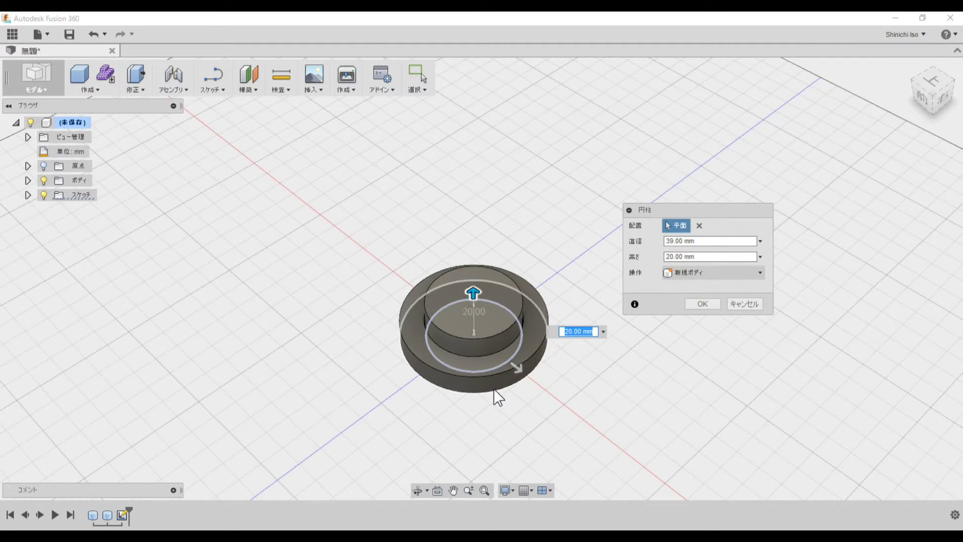
middle_click_drag(497, 396, 497, 321, "shift")
left_click_drag(480, 278, 482, 245)
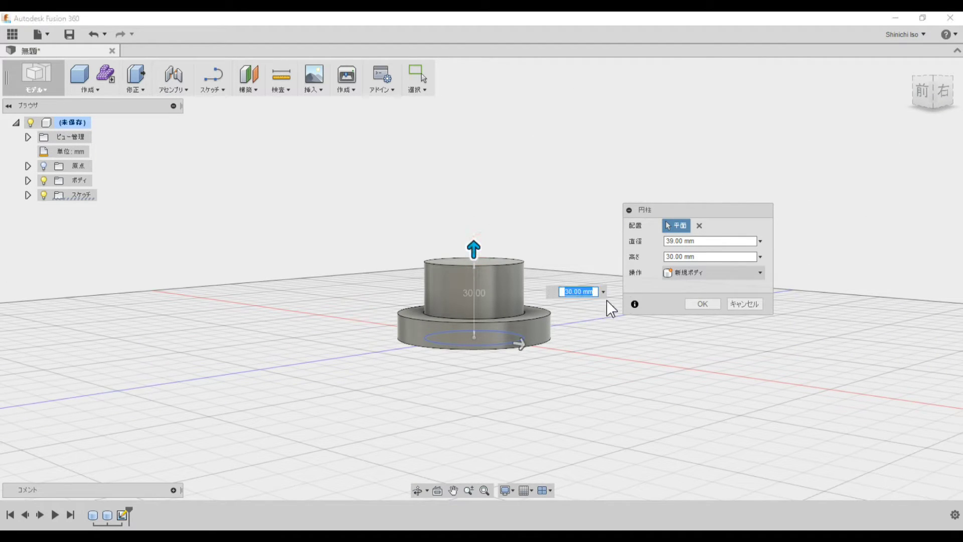
left_click(702, 304)
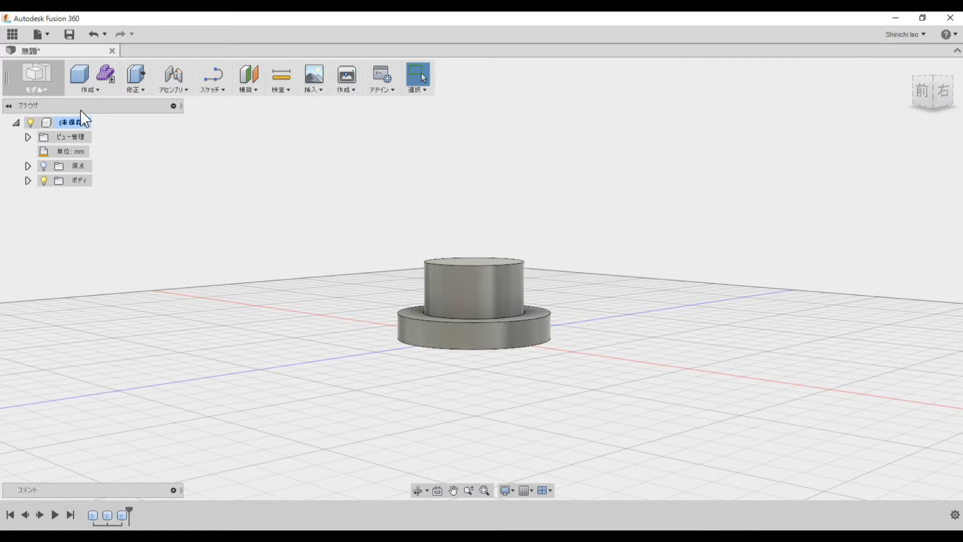
left_click(94, 90)
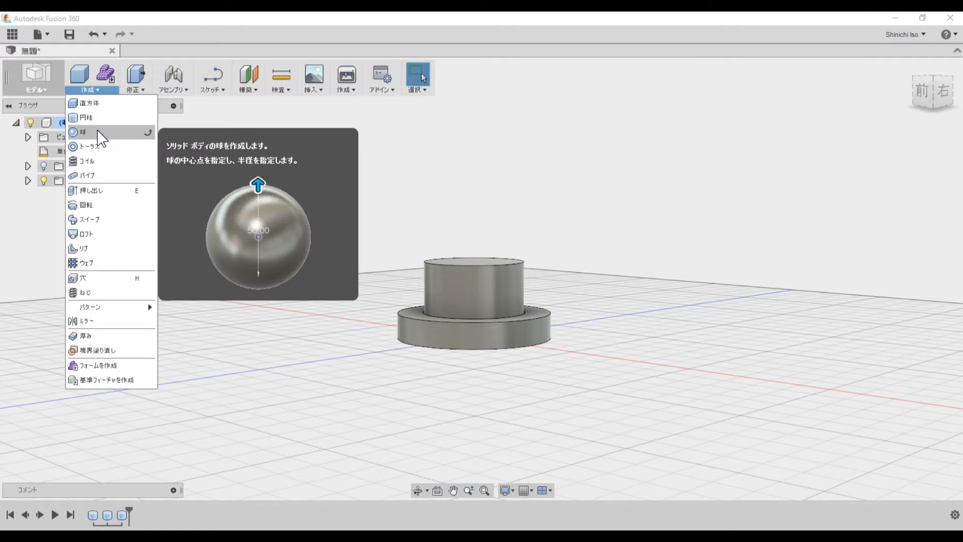
left_click(102, 133)
mouse_move(342, 244)
middle_mouse_down("shift")
mouse_move(351, 287)
mouse_move(462, 278)
middle_mouse_up("shift")
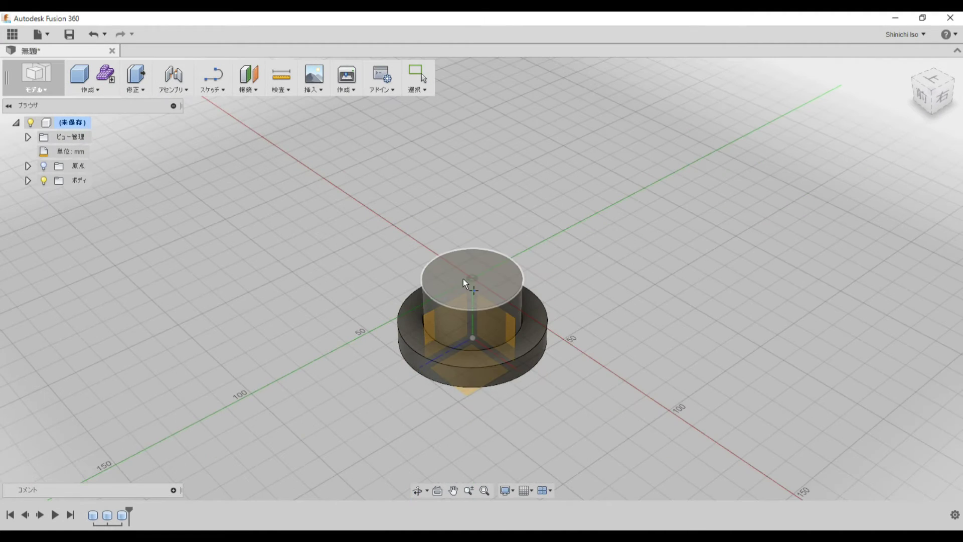
left_click(463, 278)
left_click(473, 277)
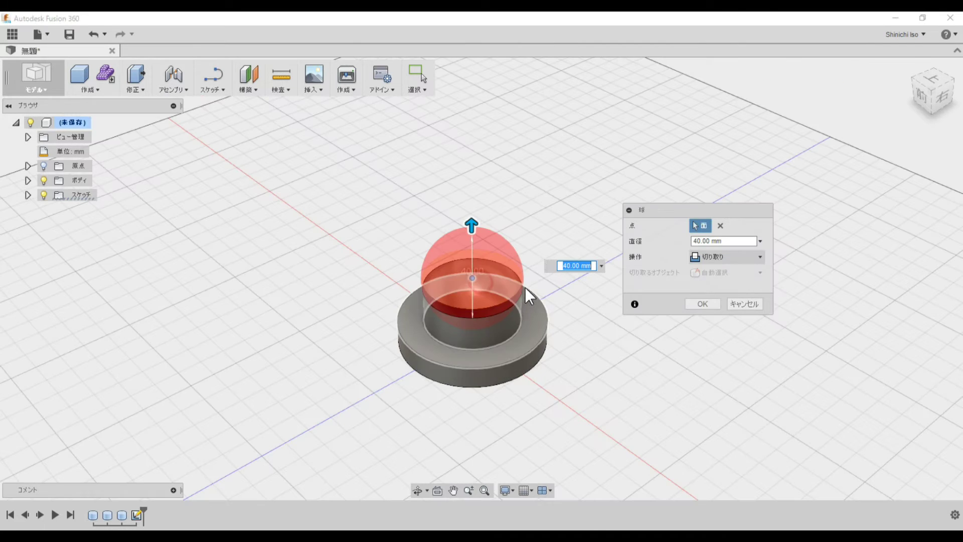
left_click_drag(472, 222, 472, 214)
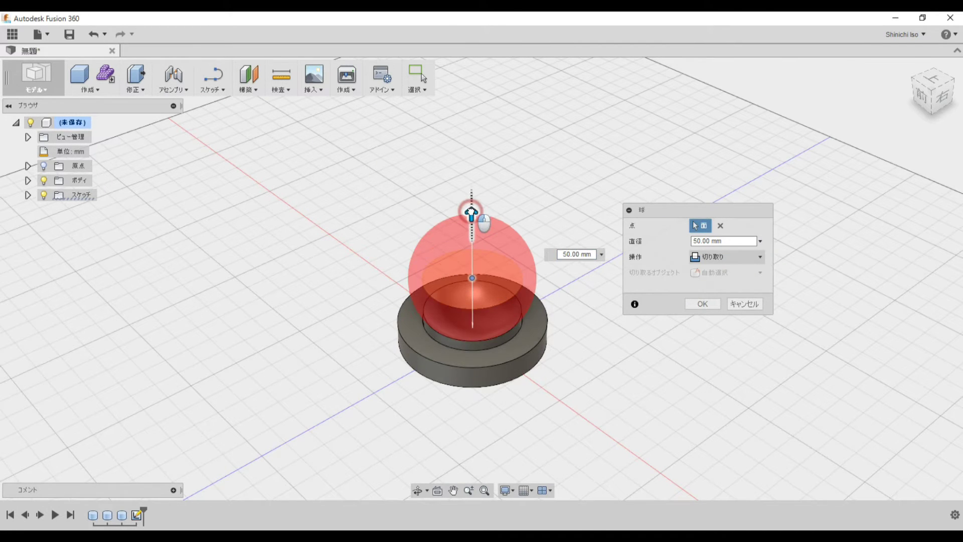
left_click(740, 259)
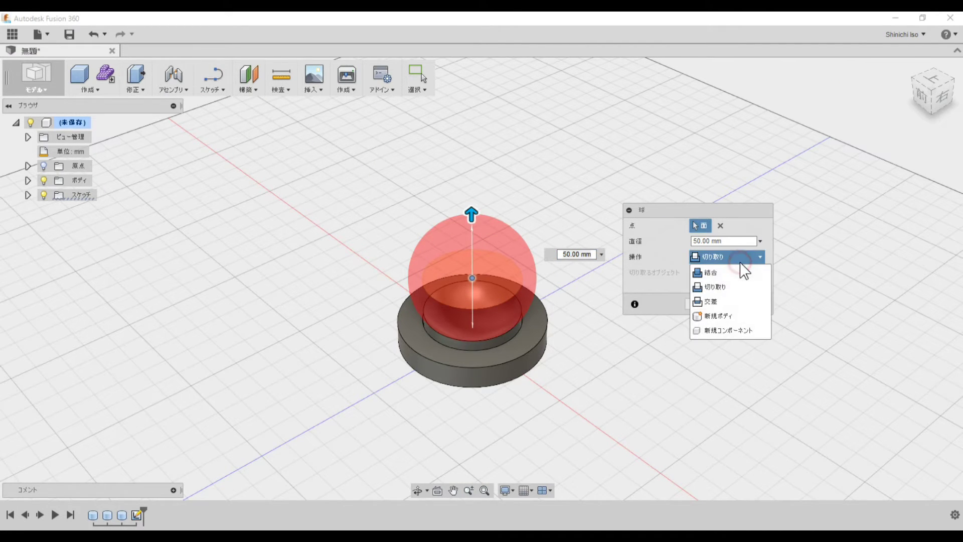
left_click(735, 271)
middle_click_drag(624, 388, 628, 344, "shift")
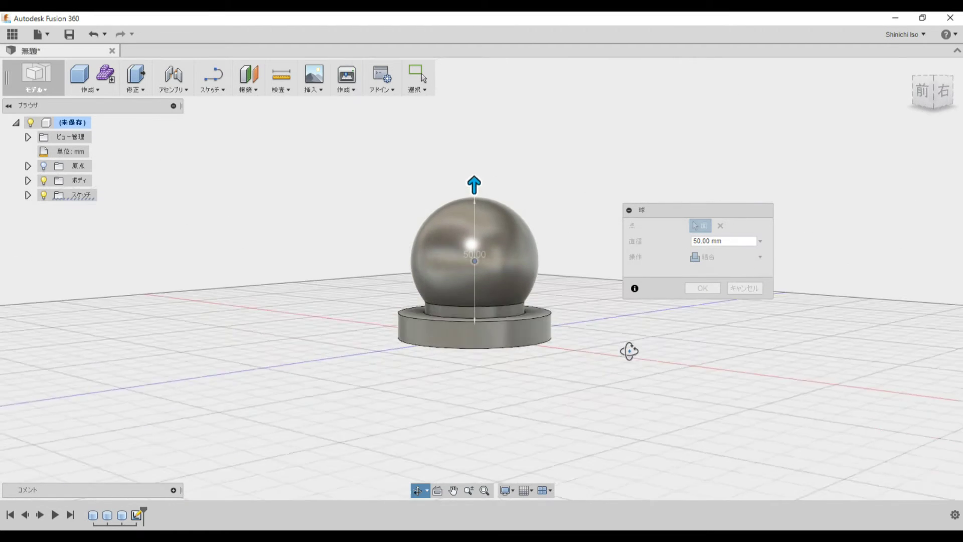
left_click_drag(473, 182, 473, 171)
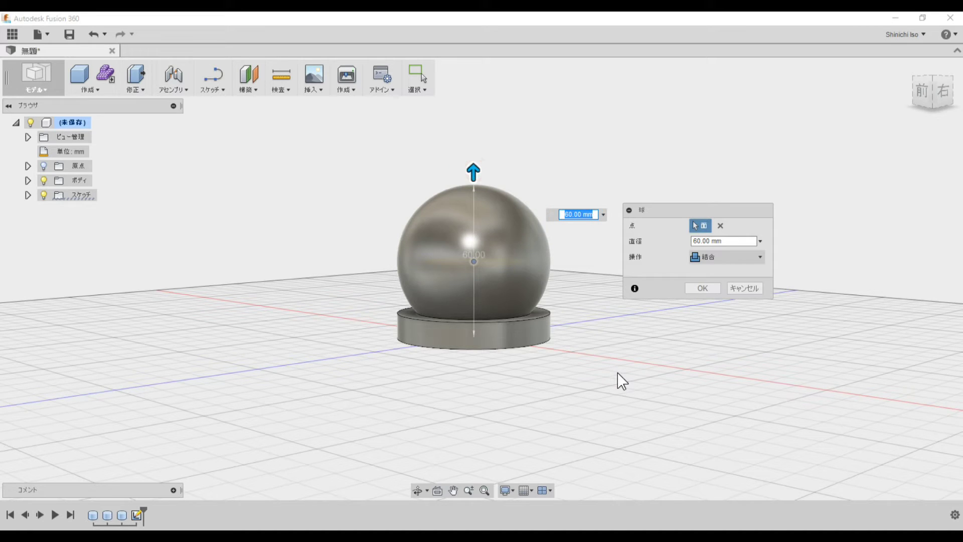
left_click(736, 289)
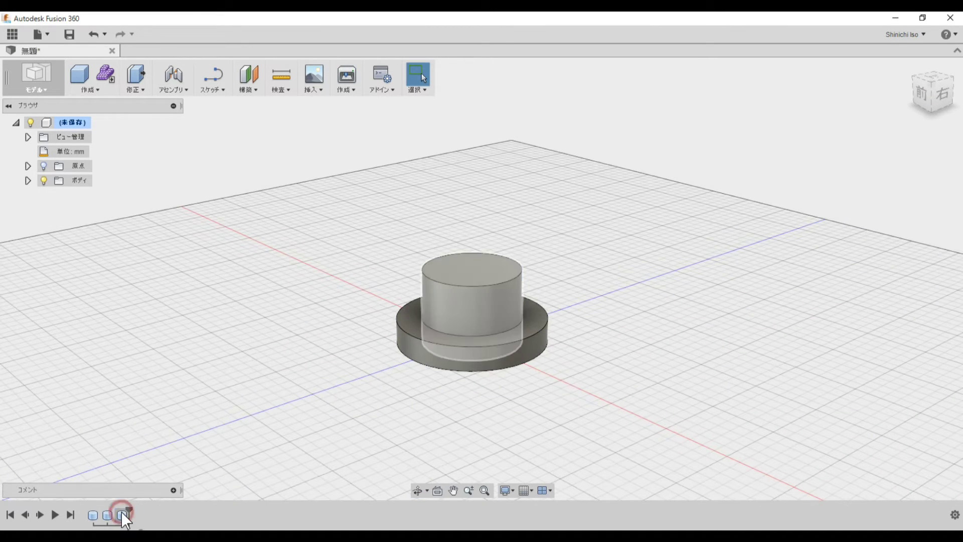
Step: Edit the post cylinder feature to make it 40 mm tall instead of 30 mm
right_click(122, 510)
left_click(153, 438)
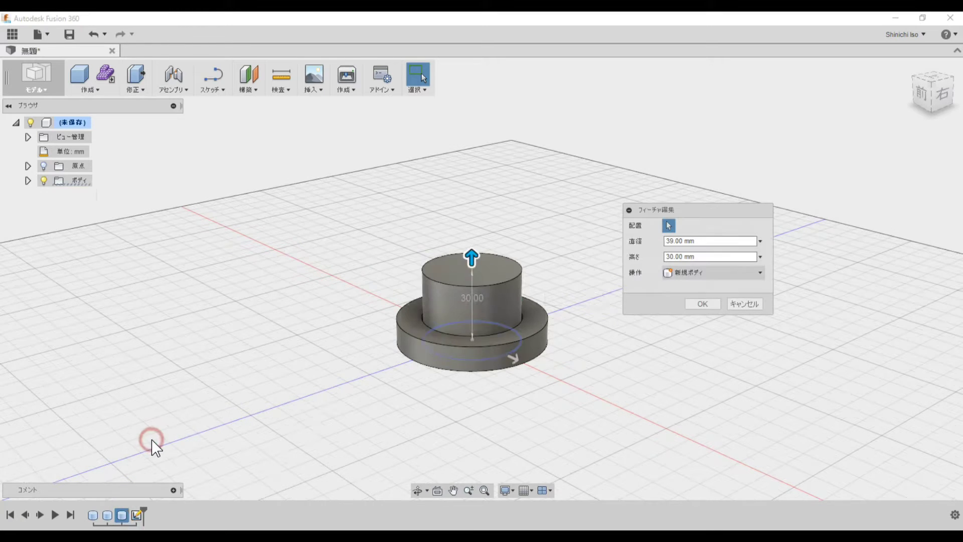
left_click_drag(473, 258, 479, 214)
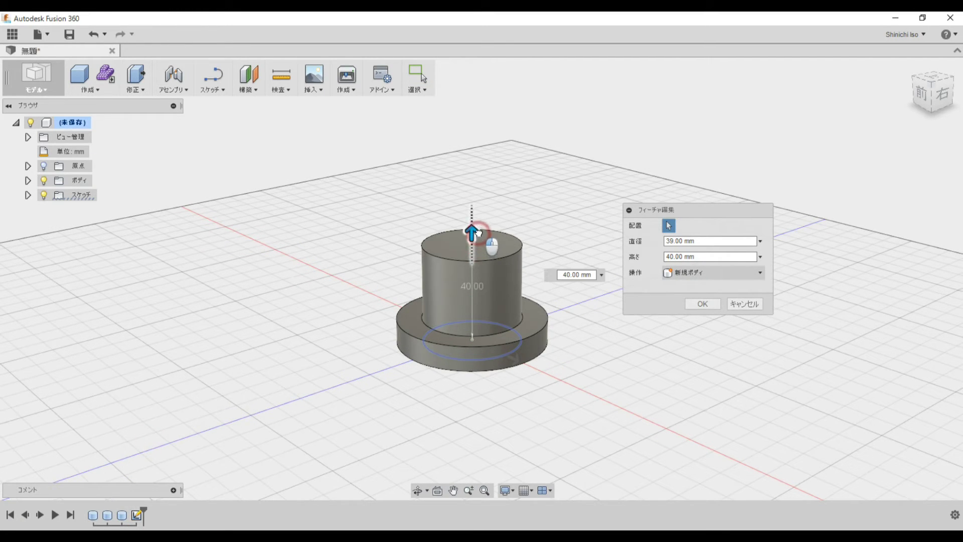
left_click(697, 304)
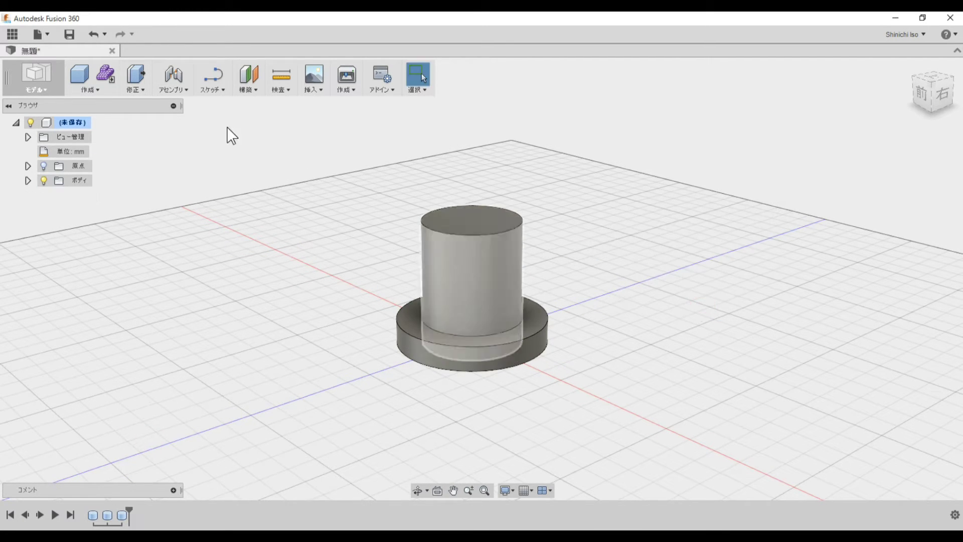
left_click(107, 93)
left_click(103, 130)
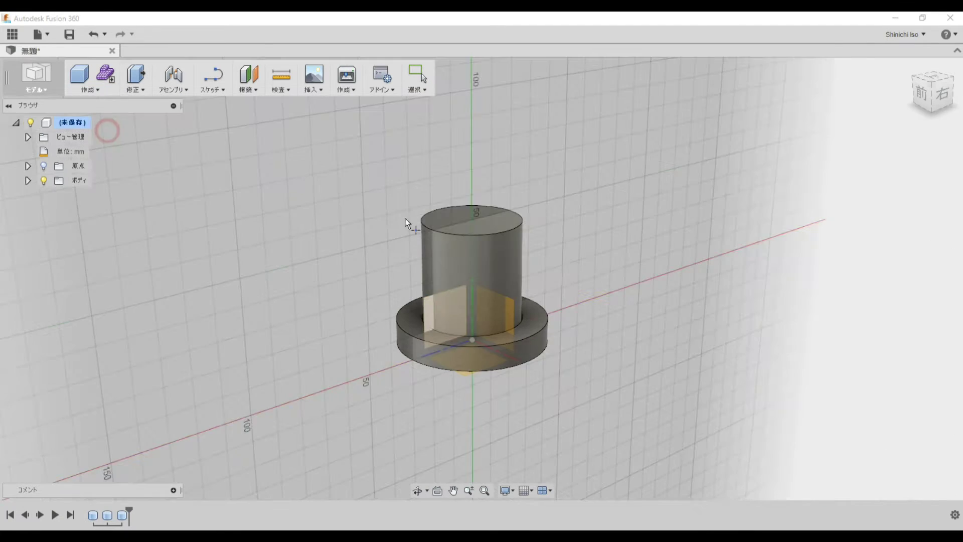
Step: Place a 70 mm sphere on the post's top face, joined to the existing body
left_click(466, 231)
left_click(472, 221)
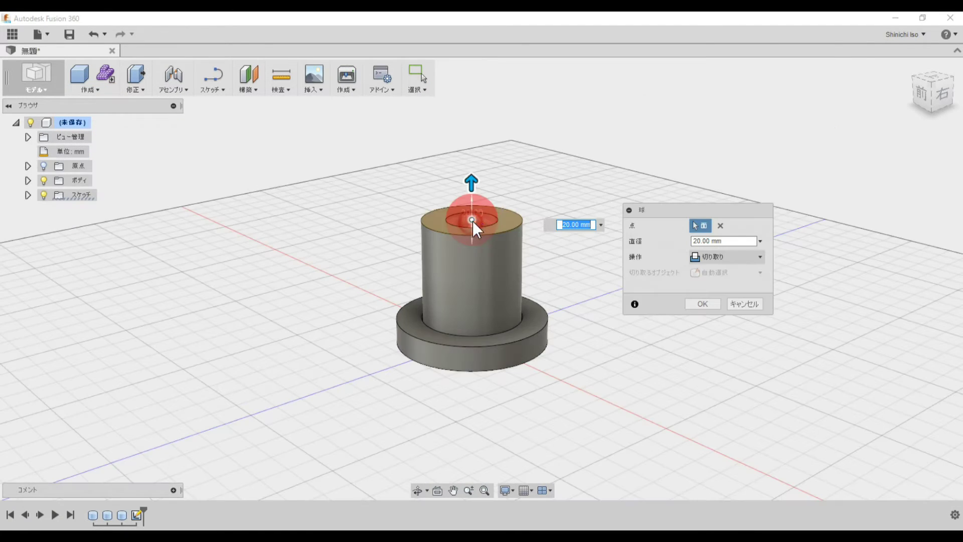
left_click_drag(466, 187, 475, 119)
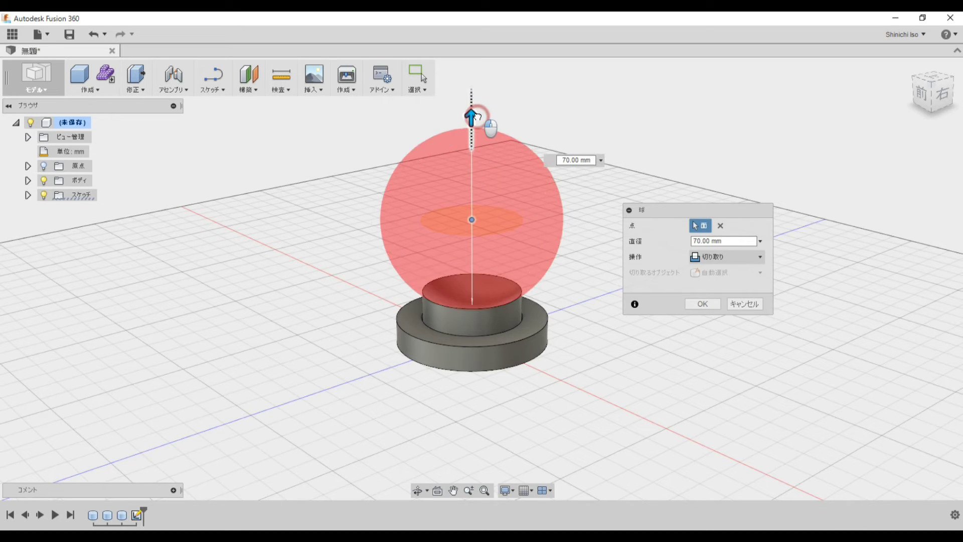
mouse_move(476, 120)
left_mouse_down()
mouse_move(476, 132)
mouse_move(470, 117)
left_mouse_up()
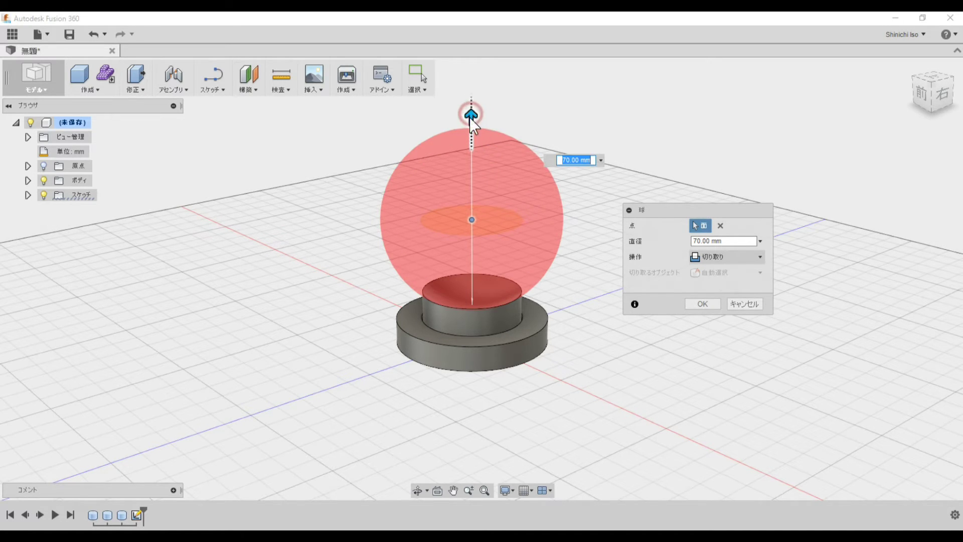
left_click(715, 256)
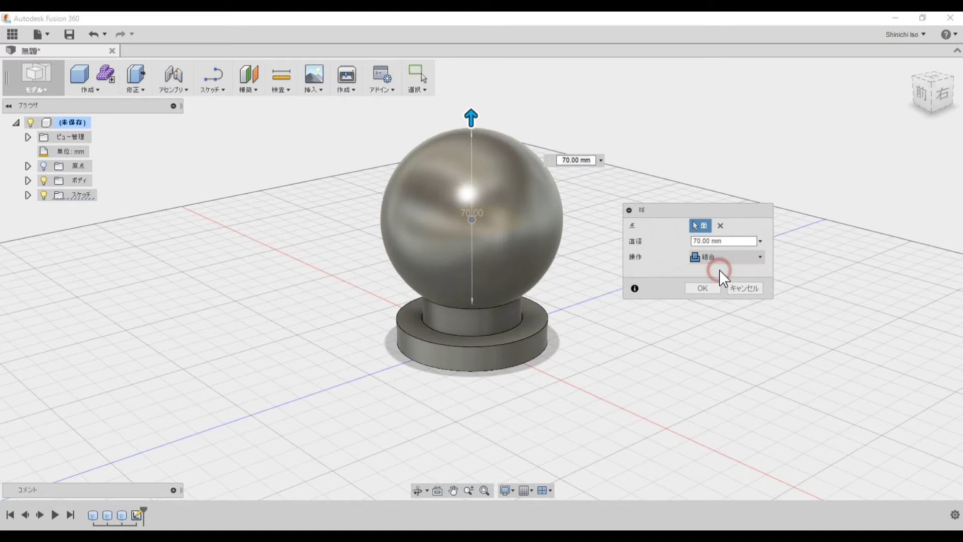
left_click(711, 287)
mouse_move(631, 326)
middle_mouse_down("shift")
mouse_move(634, 360)
mouse_move(628, 320)
middle_mouse_up("shift")
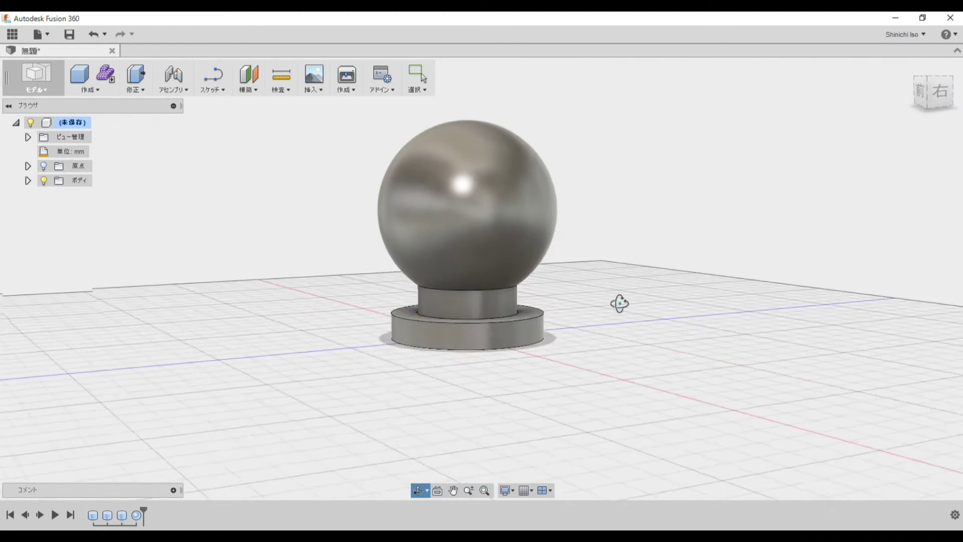
key("Escape")
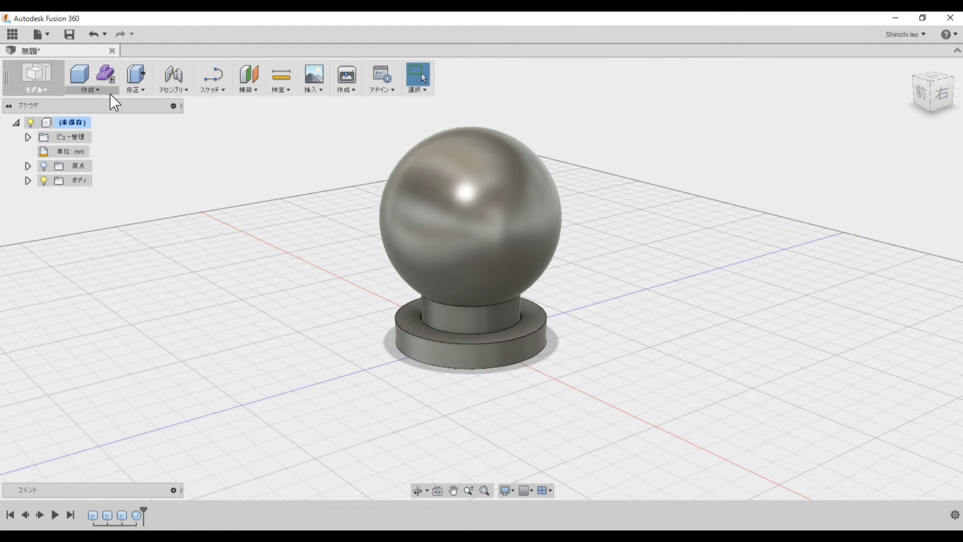
Step: Fillet the base ring's top edge with a 5 mm radius
left_click(132, 90)
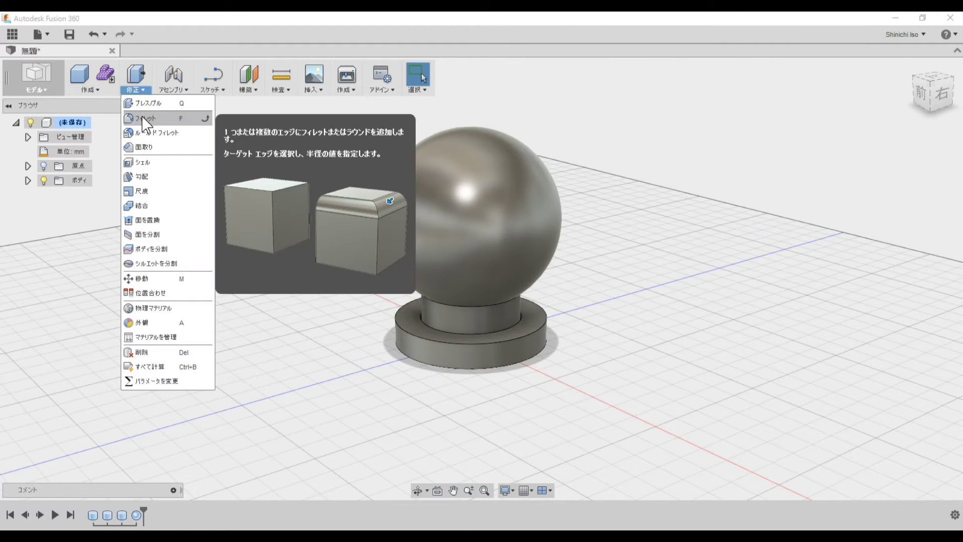
left_click(142, 119)
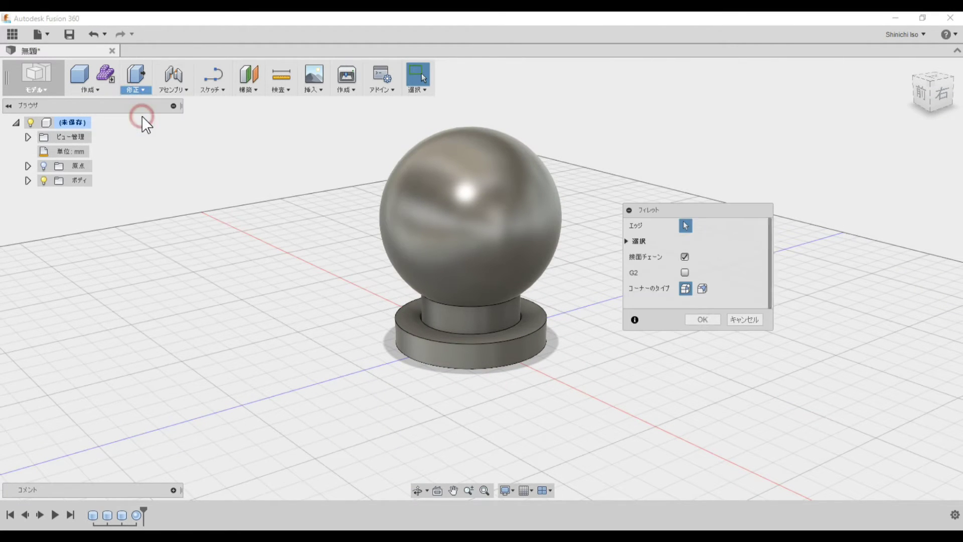
left_click(462, 340)
left_click_drag(467, 341, 470, 342)
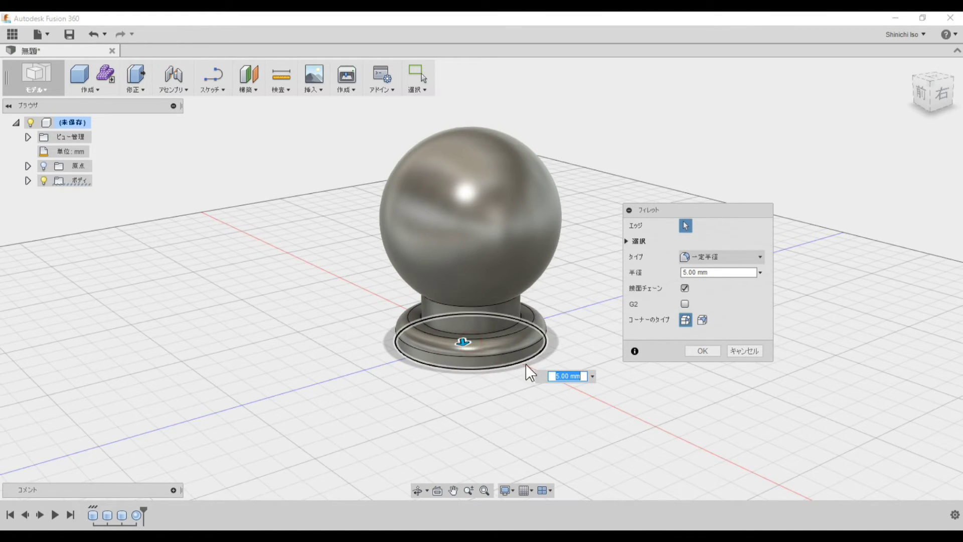
left_click(695, 350)
Step: Fillet the post's top edge with a 5 mm radius
right_click(637, 343)
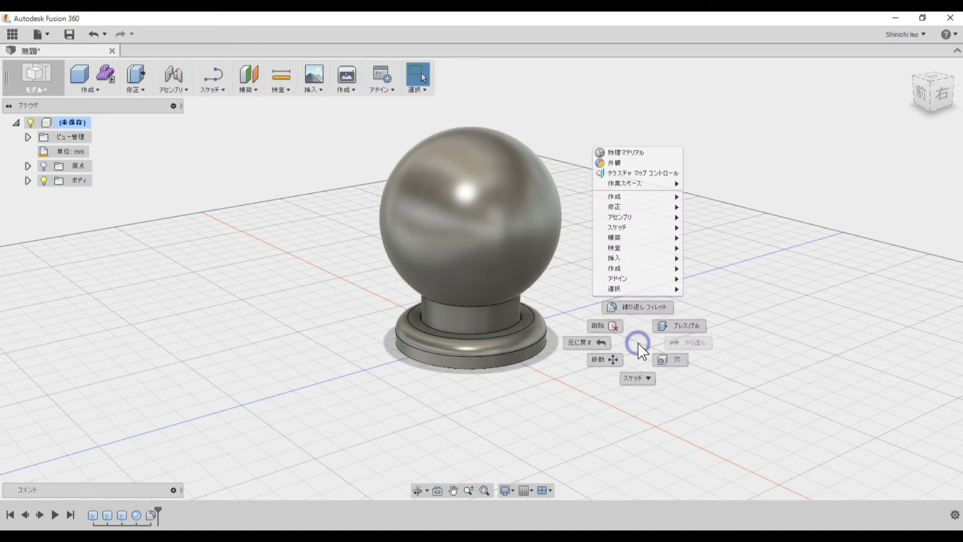
left_click(638, 314)
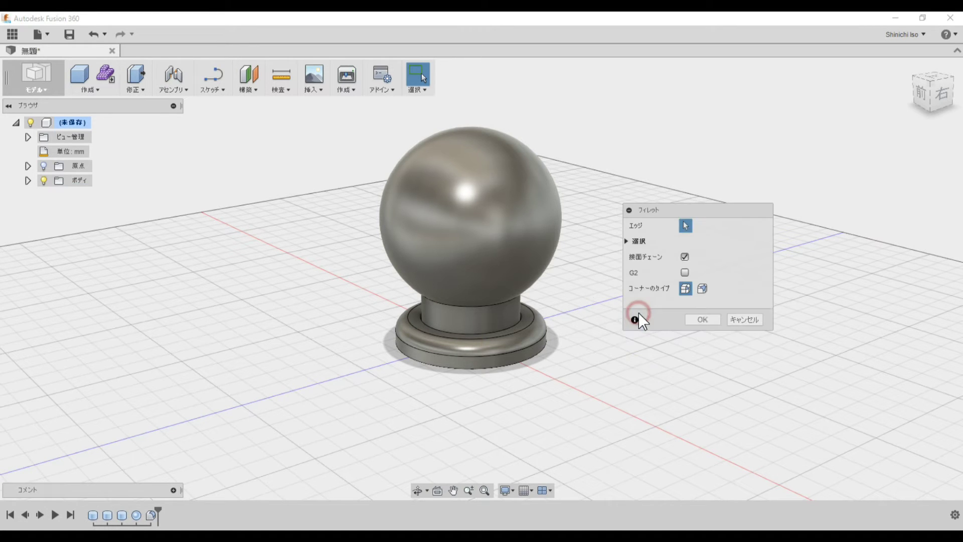
left_click(493, 305)
middle_click_drag(536, 329, 527, 311, "shift")
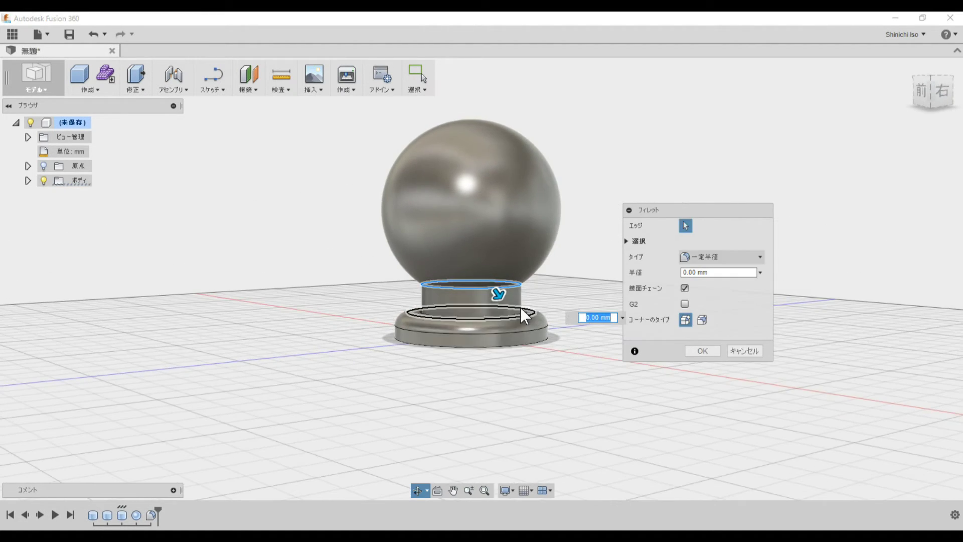
left_click_drag(505, 303, 502, 292)
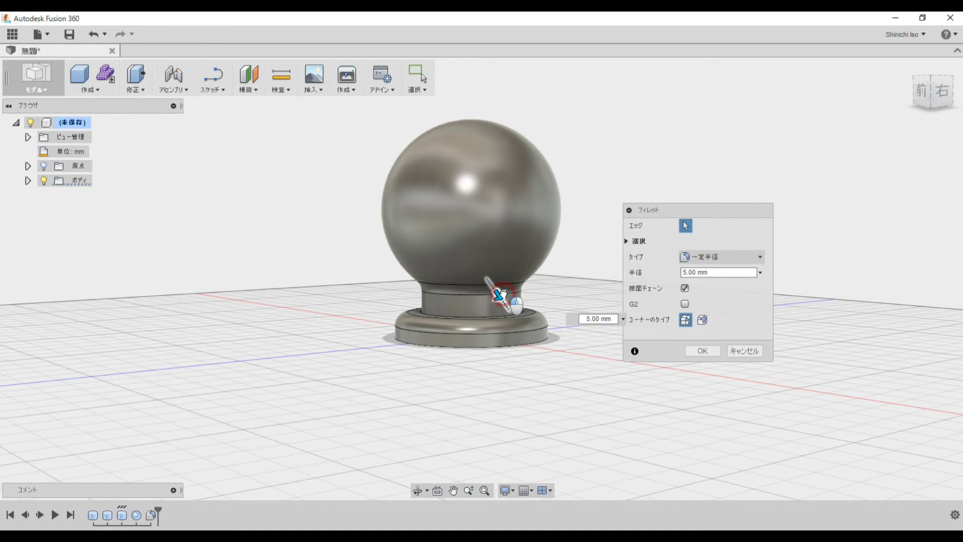
left_click_drag(502, 292, 498, 289)
left_click(701, 351)
mouse_move(636, 288)
middle_mouse_down("shift")
mouse_move(624, 275)
mouse_move(592, 355)
middle_mouse_up("shift")
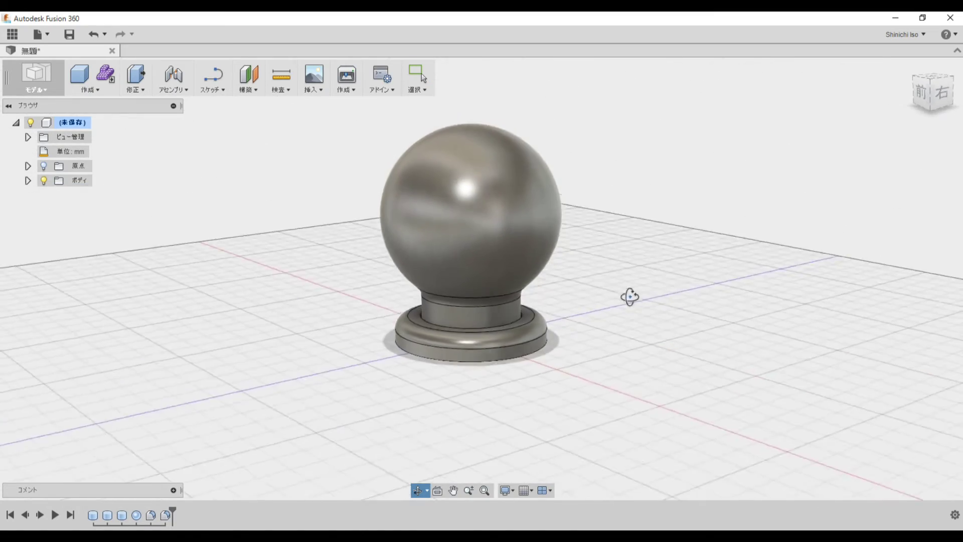
scroll(552, 364, "up", 3)
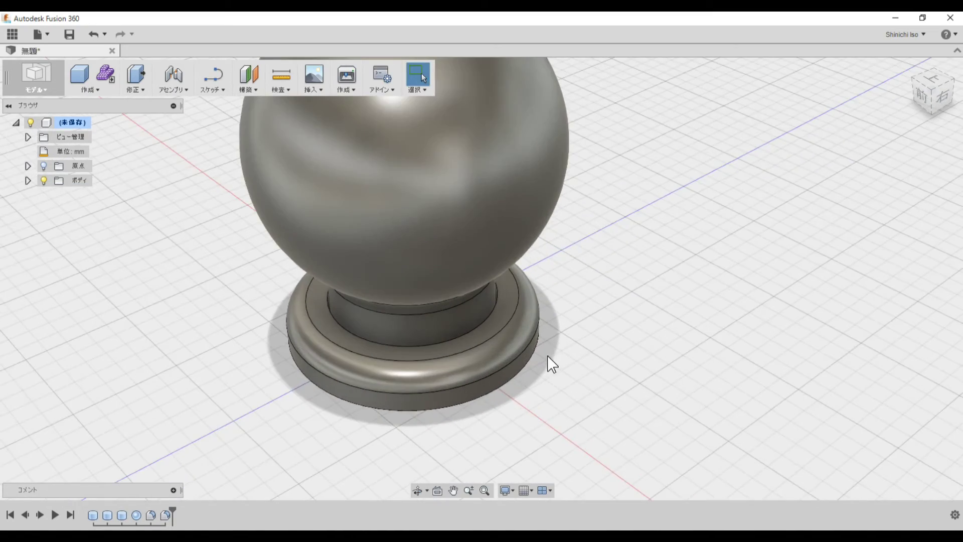
Step: Round the post-to-base joint edge with a 1 mm fillet, then look down from above
middle_click_drag(586, 338, 625, 328, "shift")
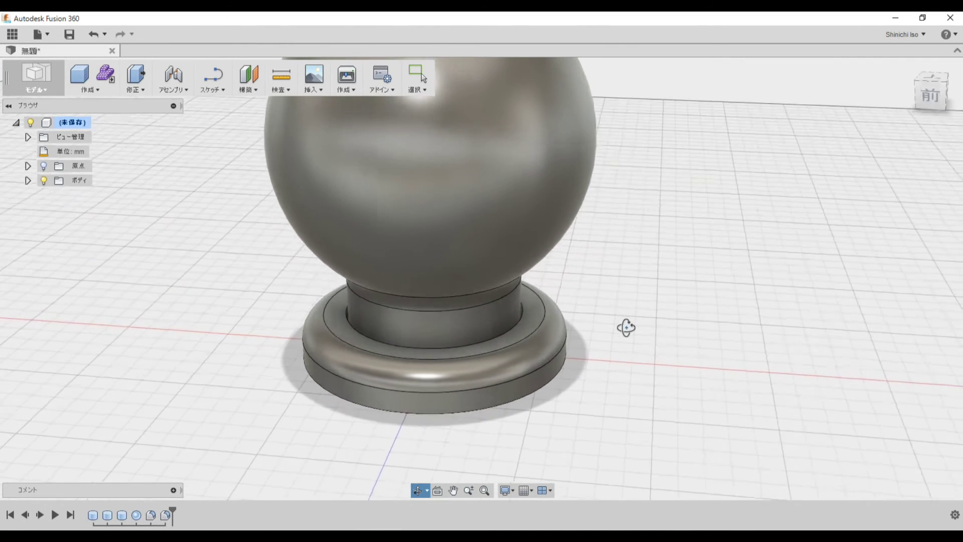
right_click(625, 328)
left_click(627, 295)
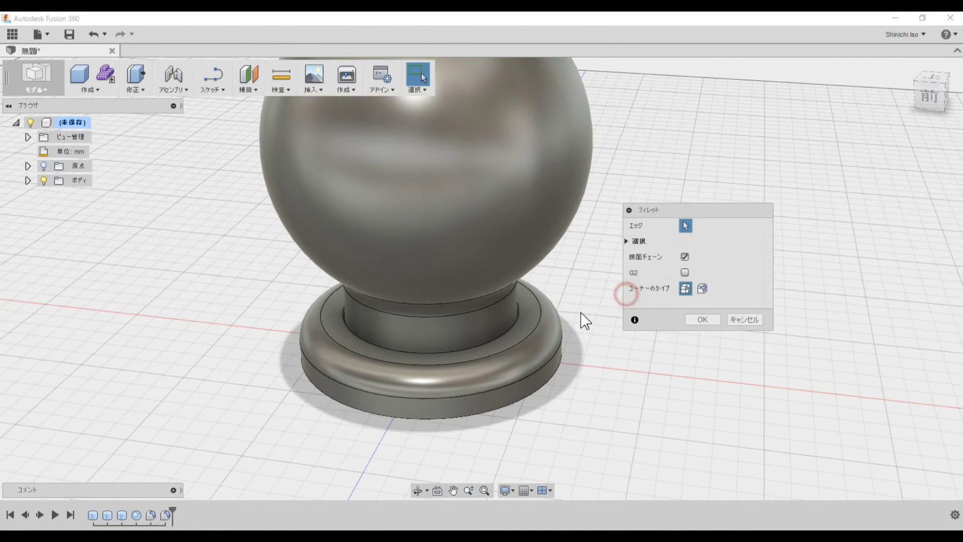
left_click(516, 323)
left_click_drag(525, 329, 515, 320)
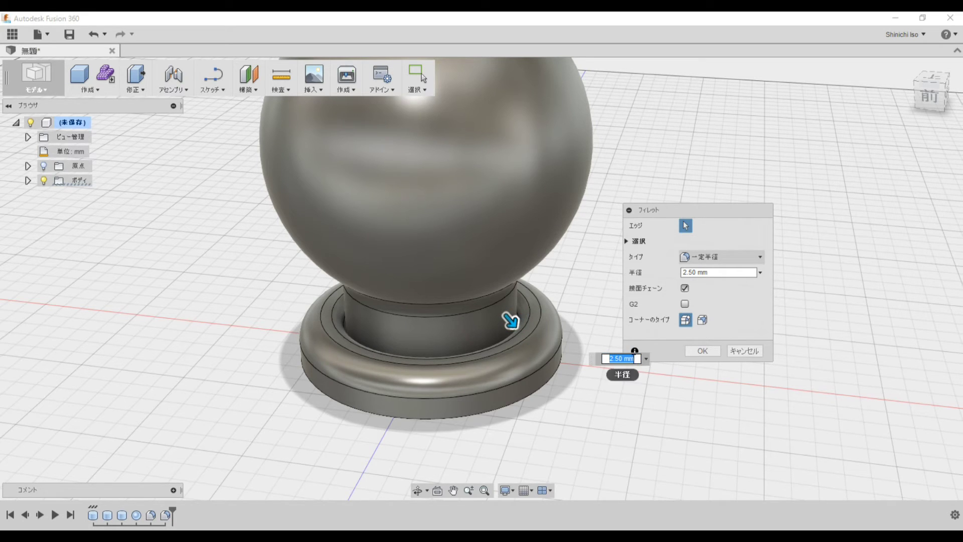
type("1")
key("Return")
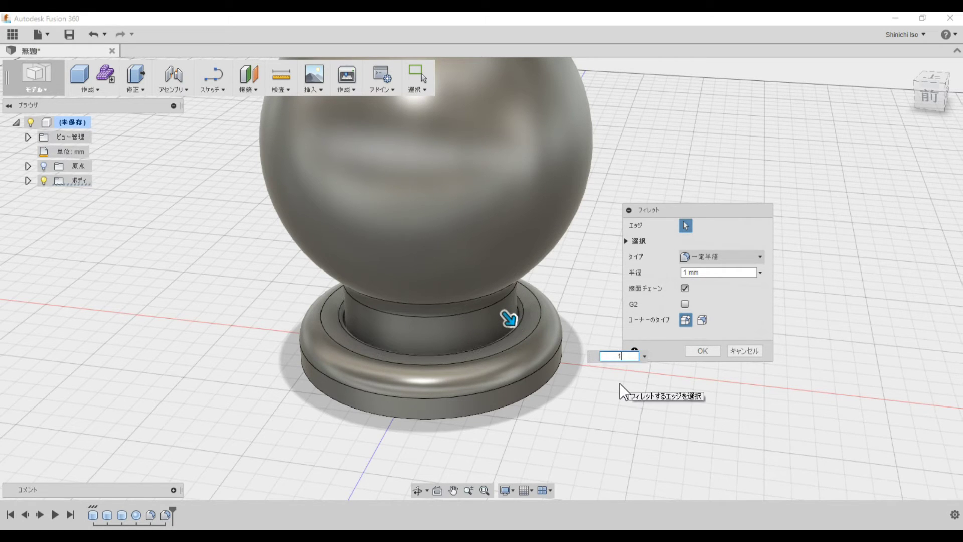
left_click(697, 352)
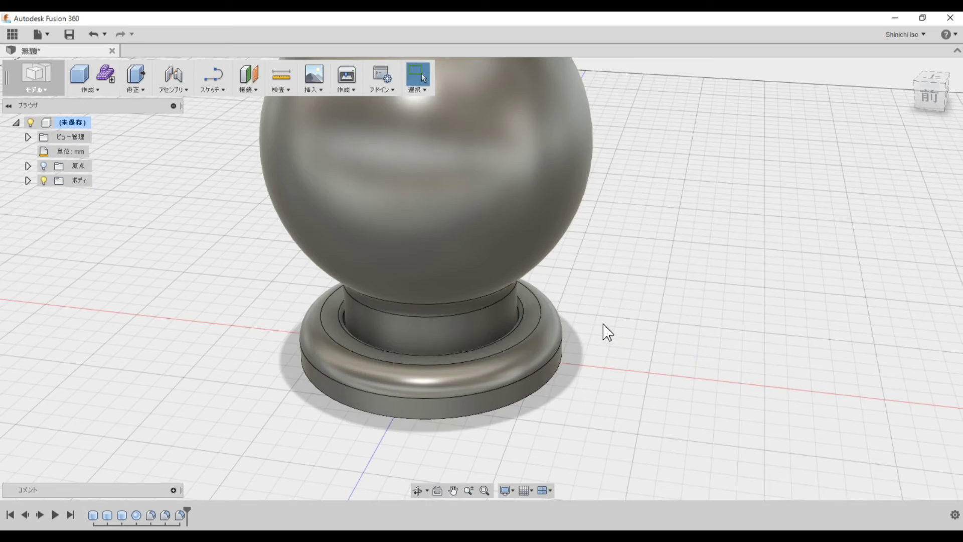
scroll(607, 331, "down", 2)
mouse_move(585, 306)
middle_mouse_down("shift")
mouse_move(619, 401)
mouse_move(613, 307)
middle_mouse_up("shift")
scroll(595, 356, "up", 3)
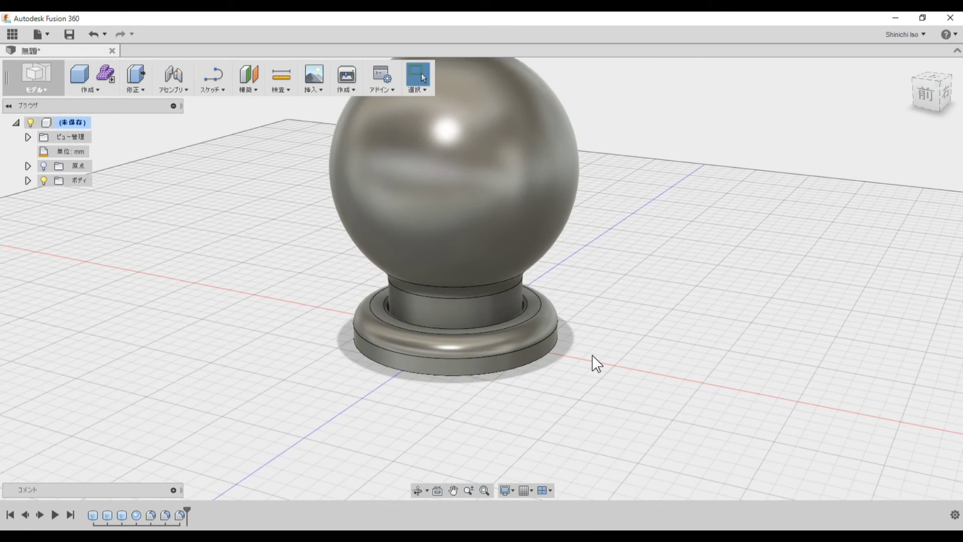
Step: Edit the base cylinder feature to a 65 mm diameter
scroll(593, 356, "down", 1)
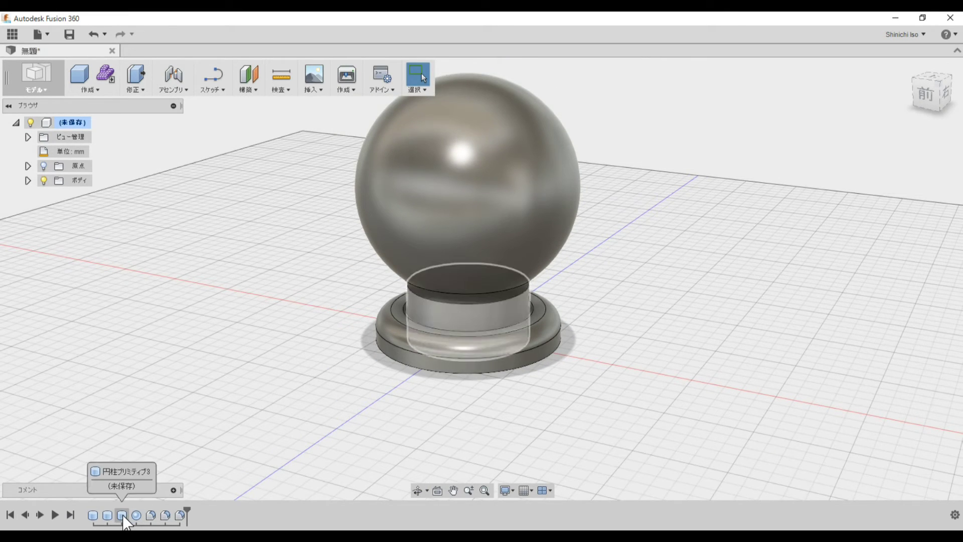
right_click(94, 515)
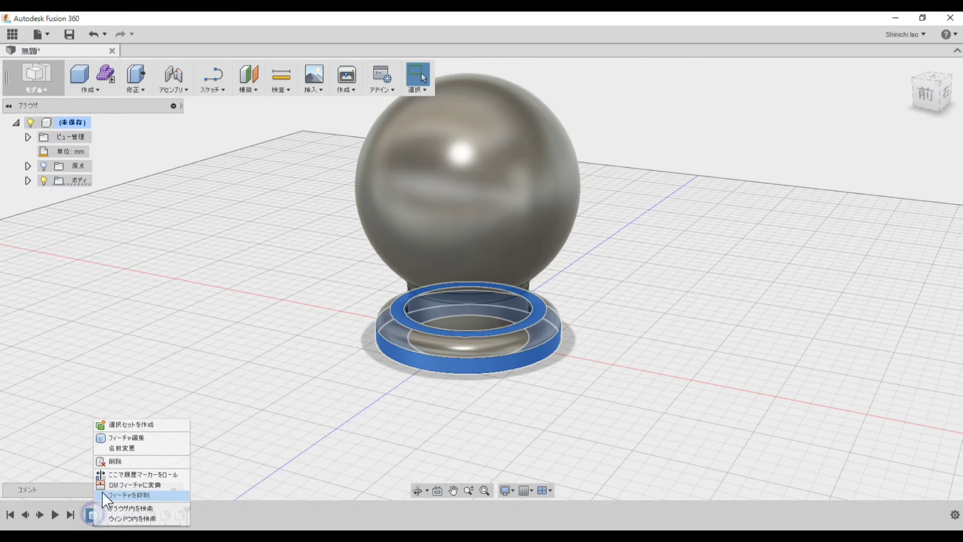
left_click(126, 437)
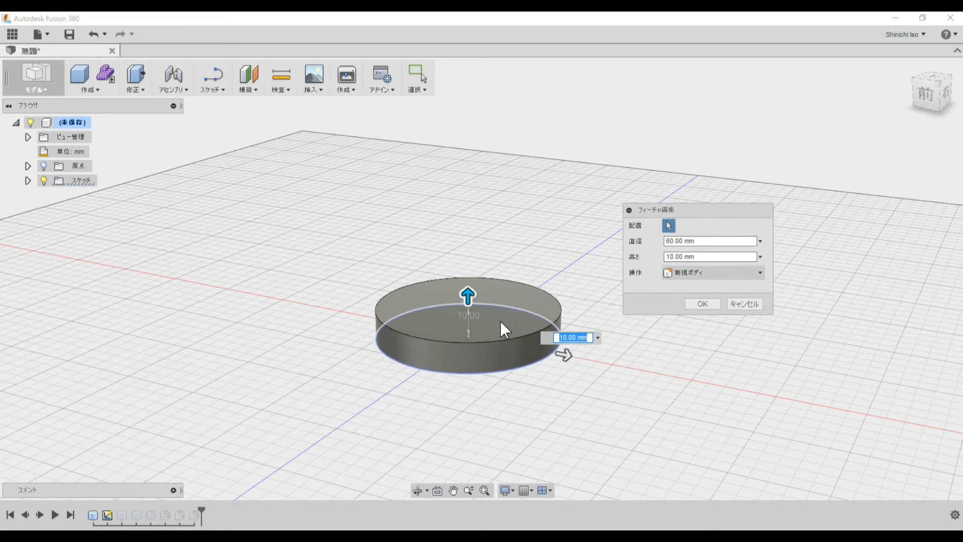
left_click_drag(564, 355, 579, 357)
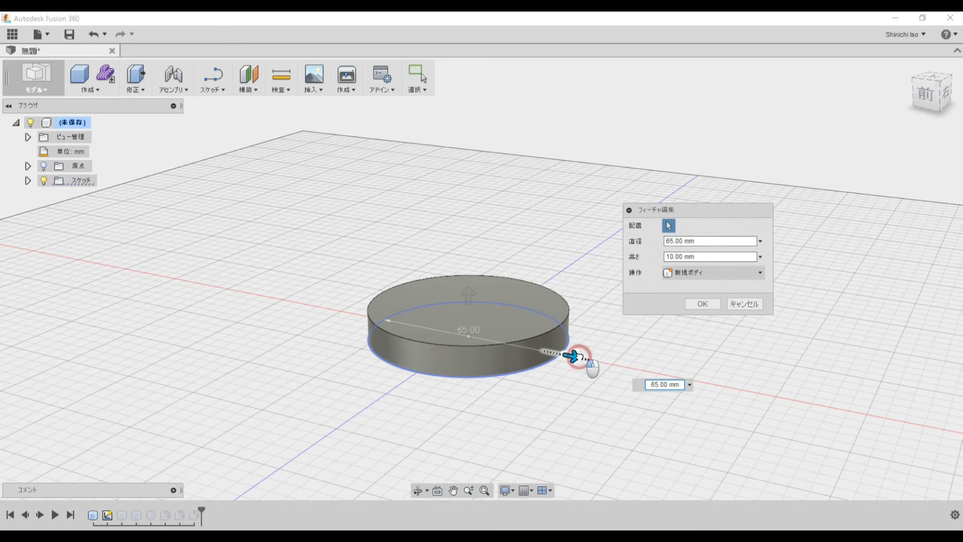
left_click(700, 305)
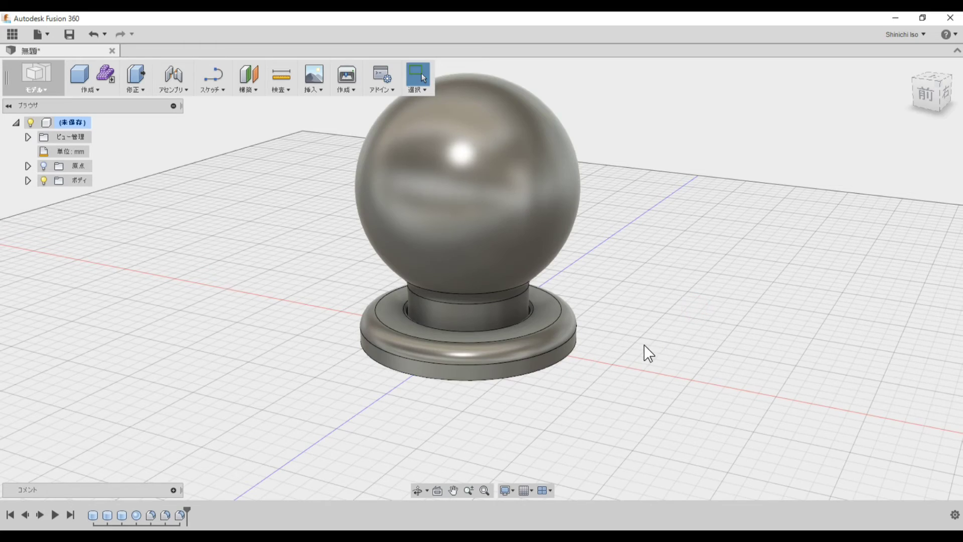
mouse_move(637, 341)
middle_mouse_down("shift")
mouse_move(645, 286)
mouse_move(652, 372)
mouse_move(640, 306)
mouse_move(653, 338)
mouse_move(641, 316)
mouse_move(618, 333)
mouse_move(579, 318)
middle_mouse_up("shift")
scroll(554, 299, "up", 3)
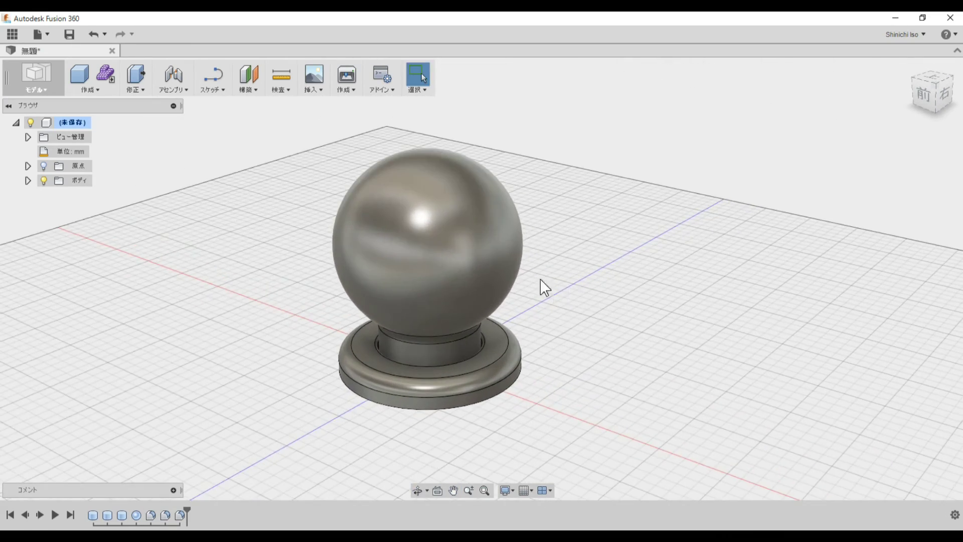
Step: Apply the Gold metal physical material to the sphere and the base
left_click(110, 92)
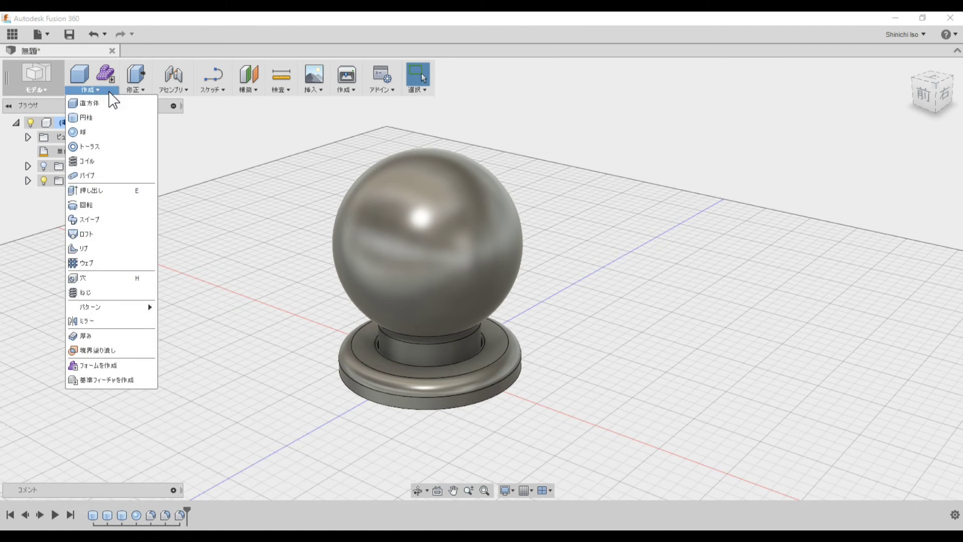
left_click(135, 92)
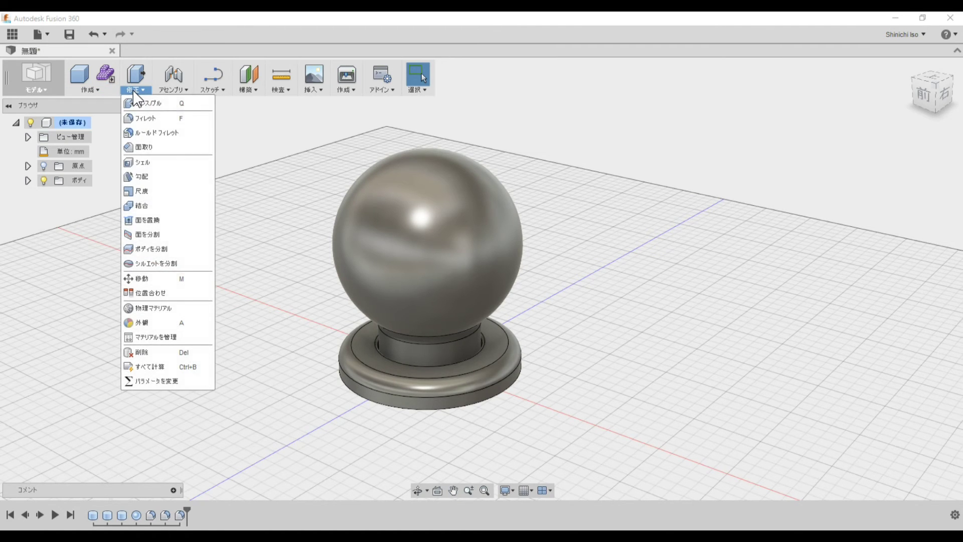
left_click(161, 309)
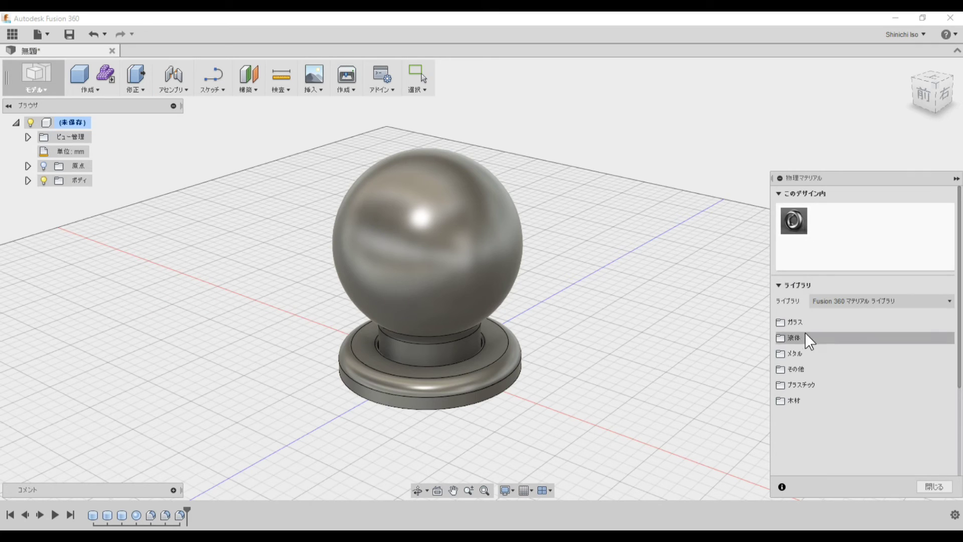
left_click(803, 353)
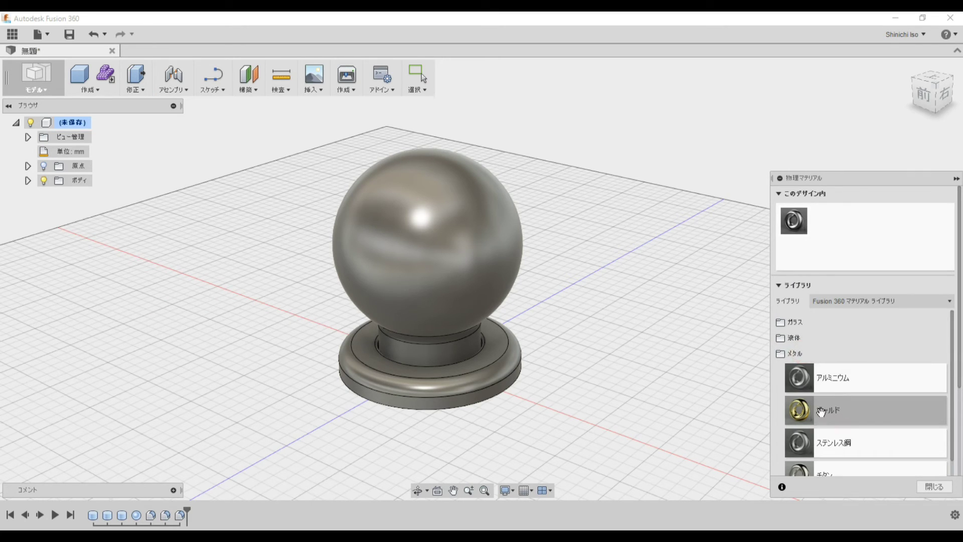
left_click_drag(821, 411, 495, 263)
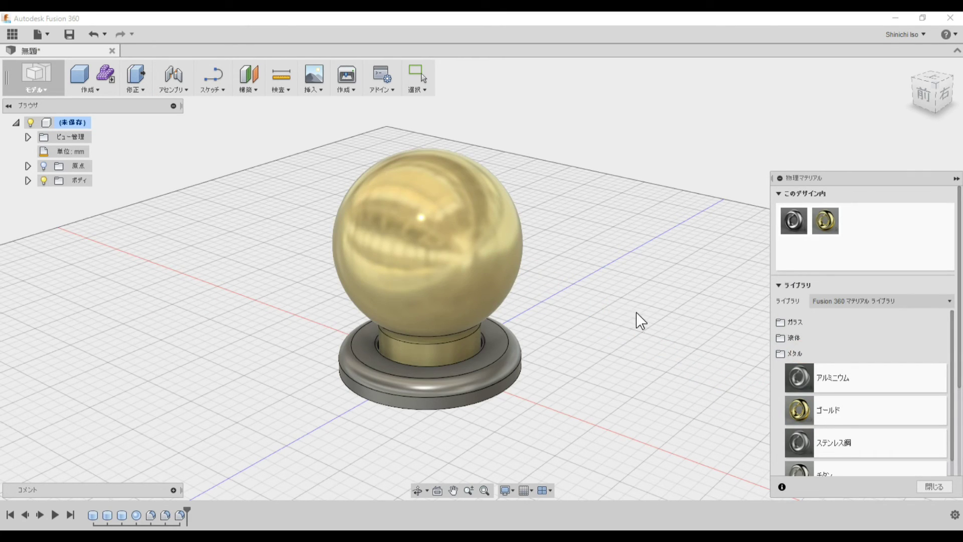
left_click_drag(825, 221, 486, 361)
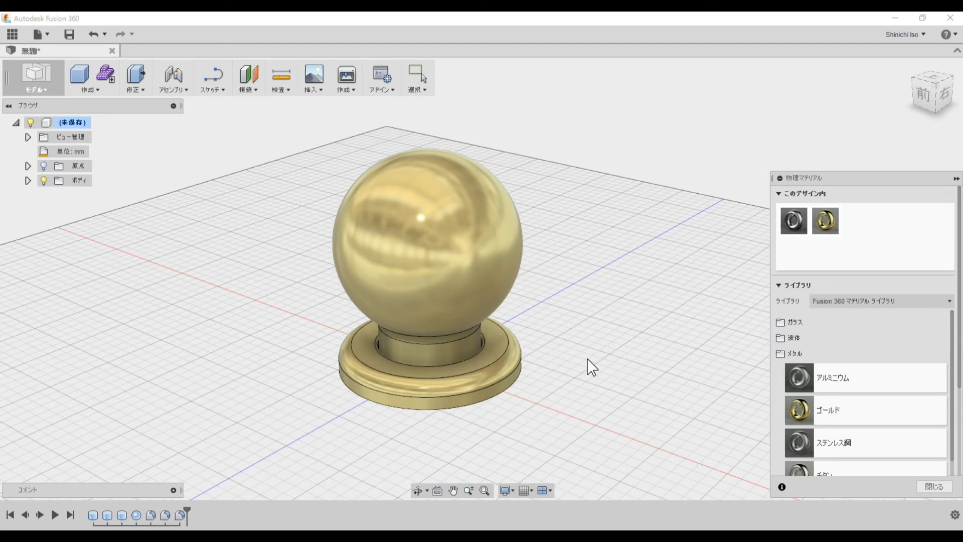
left_click(934, 487)
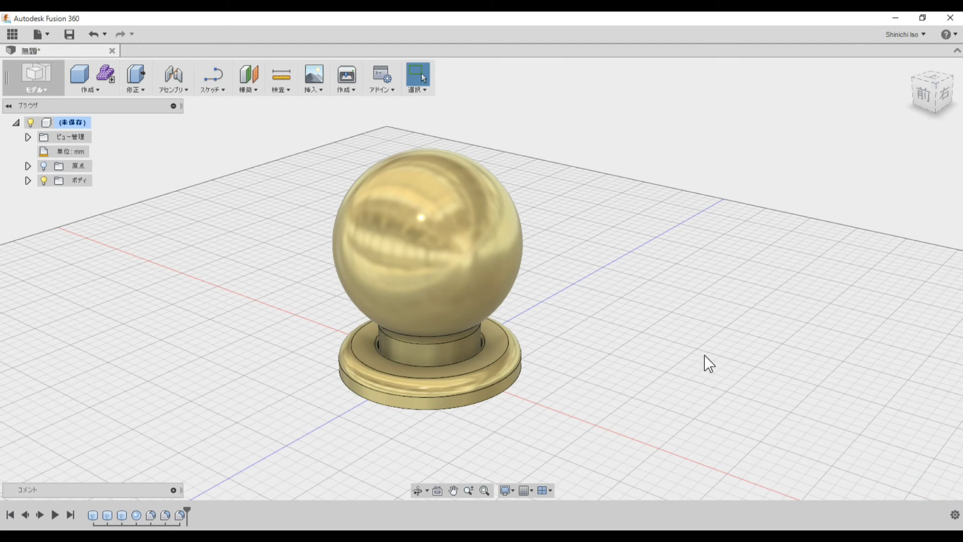
middle_click_drag(635, 342, 660, 348)
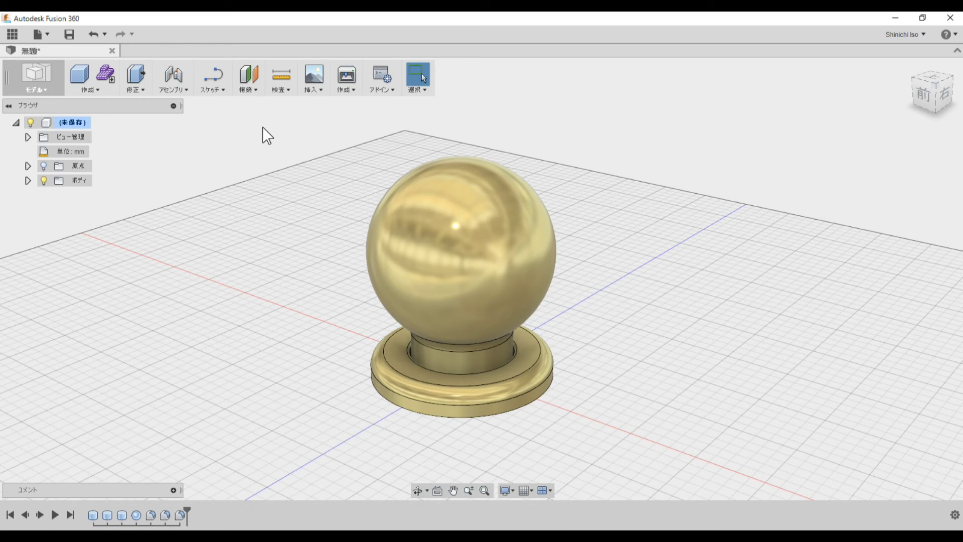
Step: Select all bodies, rotate them 90° about X and move them -70 mm along Z
left_click_drag(267, 129, 717, 482)
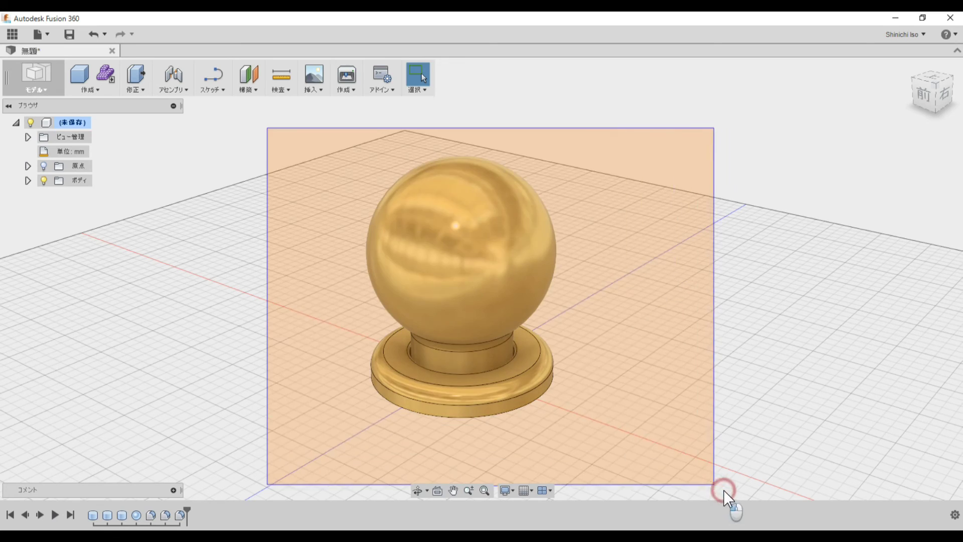
left_click(104, 92)
mouse_move(135, 89)
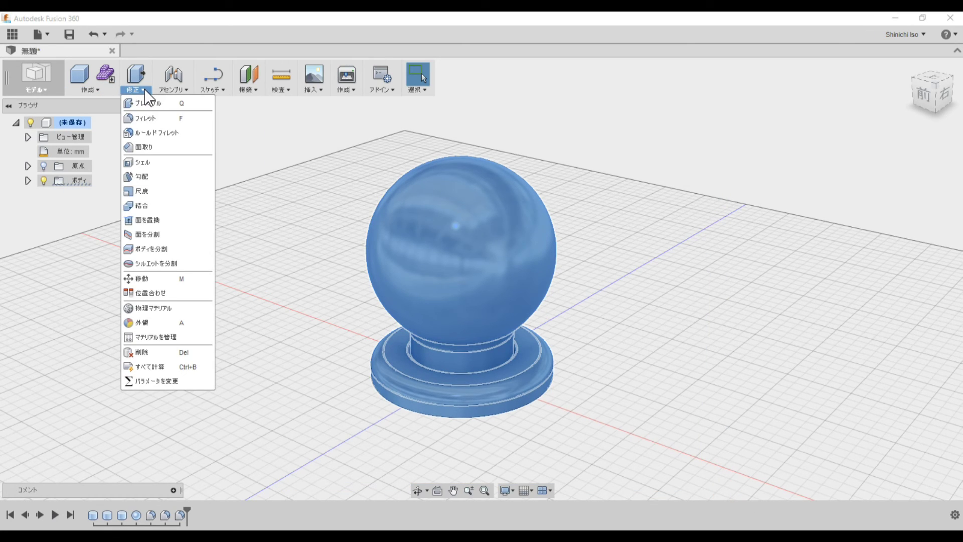
left_click(171, 278)
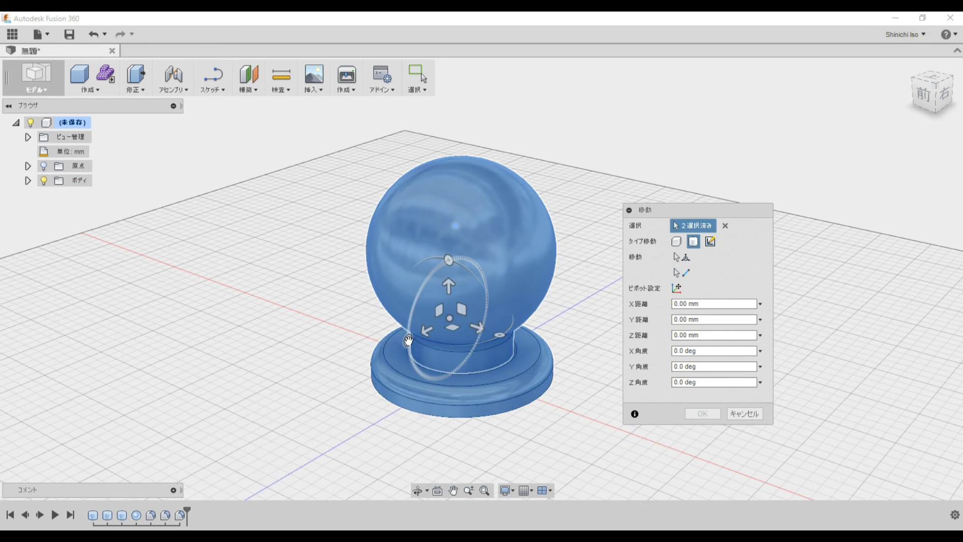
left_click_drag(414, 340, 452, 411)
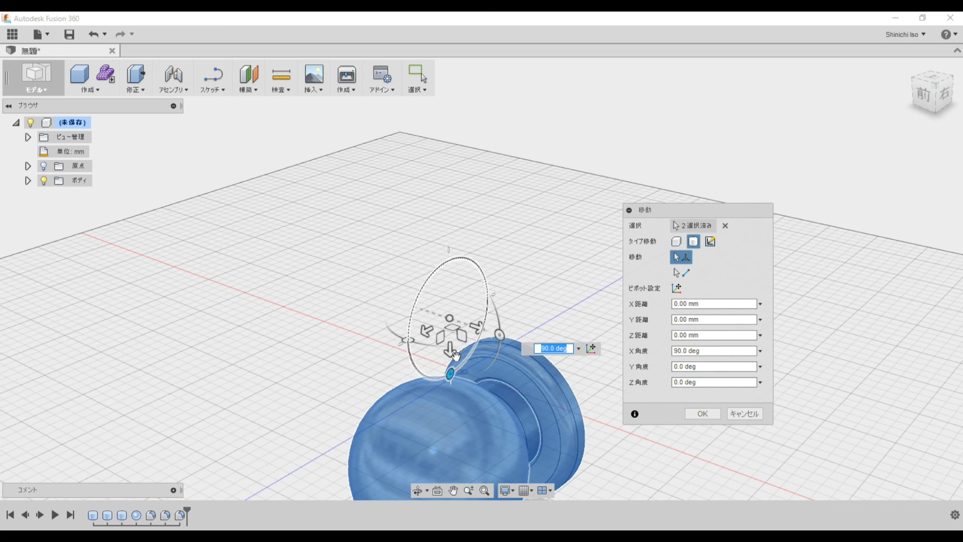
left_click_drag(455, 356, 447, 196)
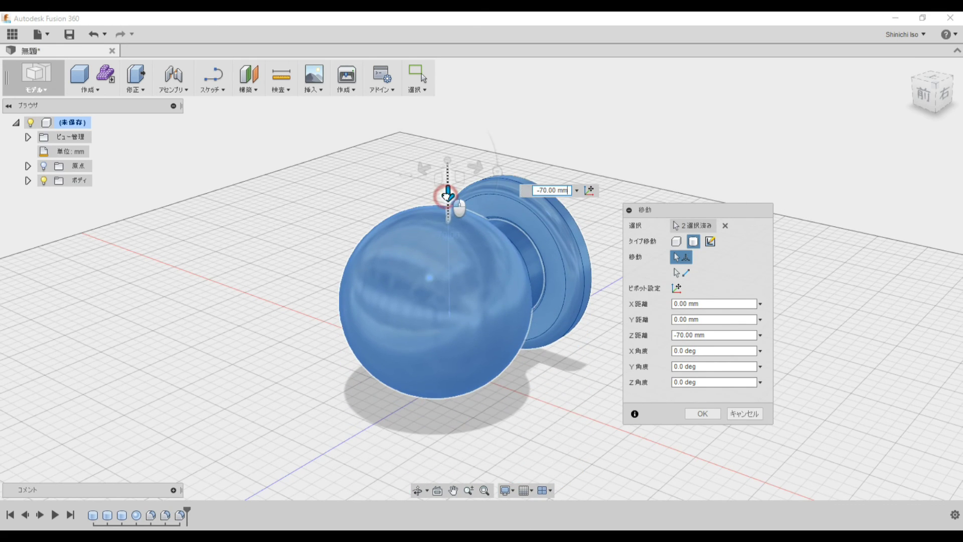
left_click(715, 412)
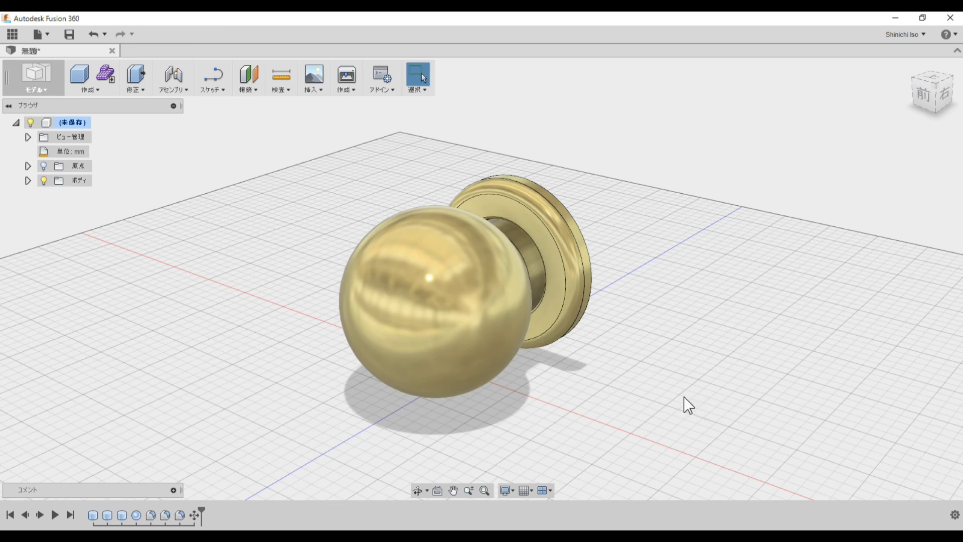
middle_click_drag(652, 416, 644, 401, "shift")
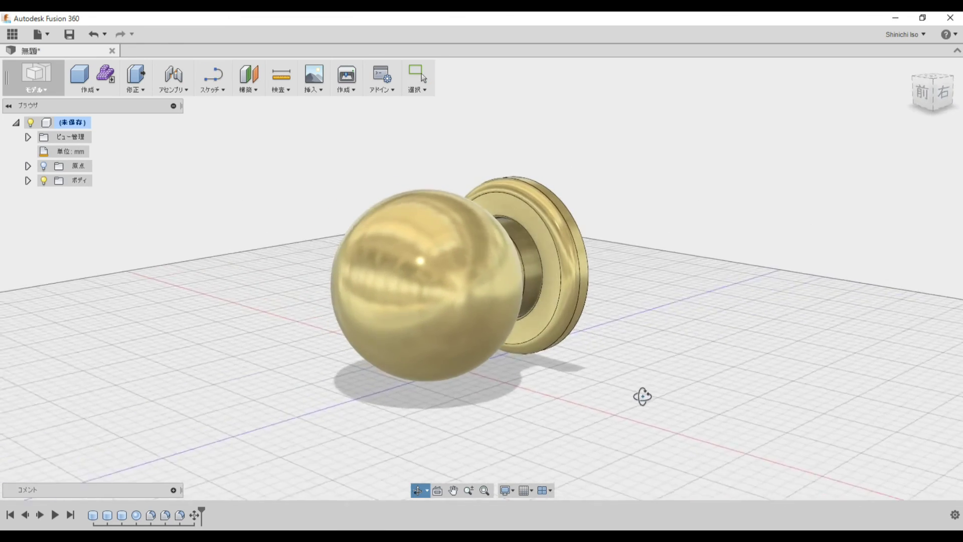